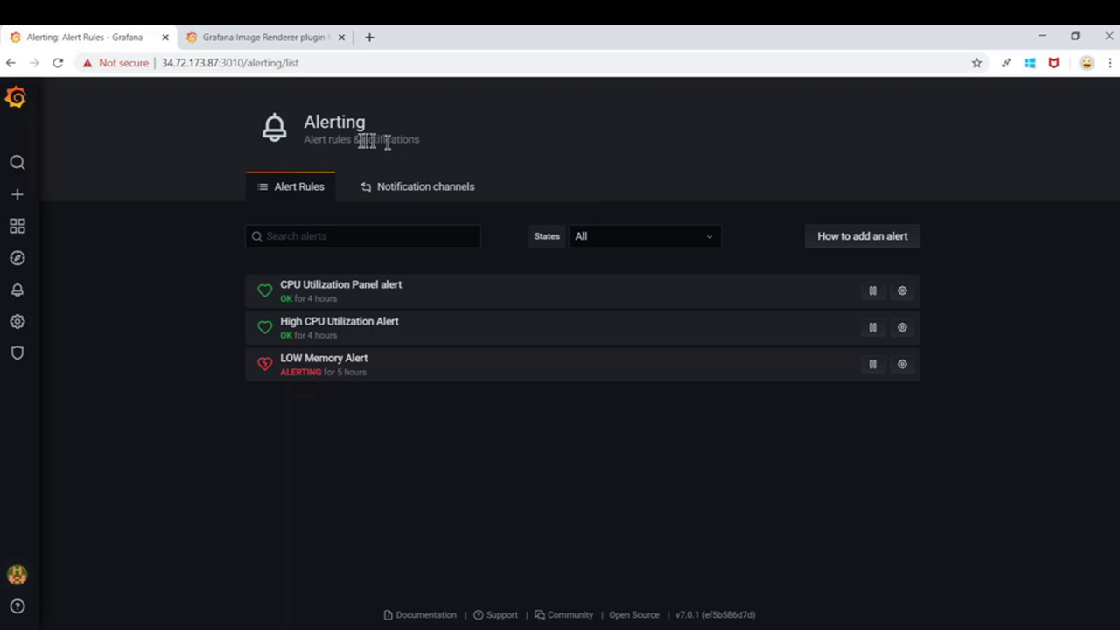
# Step: Create a new alert notification channel and name it grafana_telegram_test
pyautogui.click(429, 188)
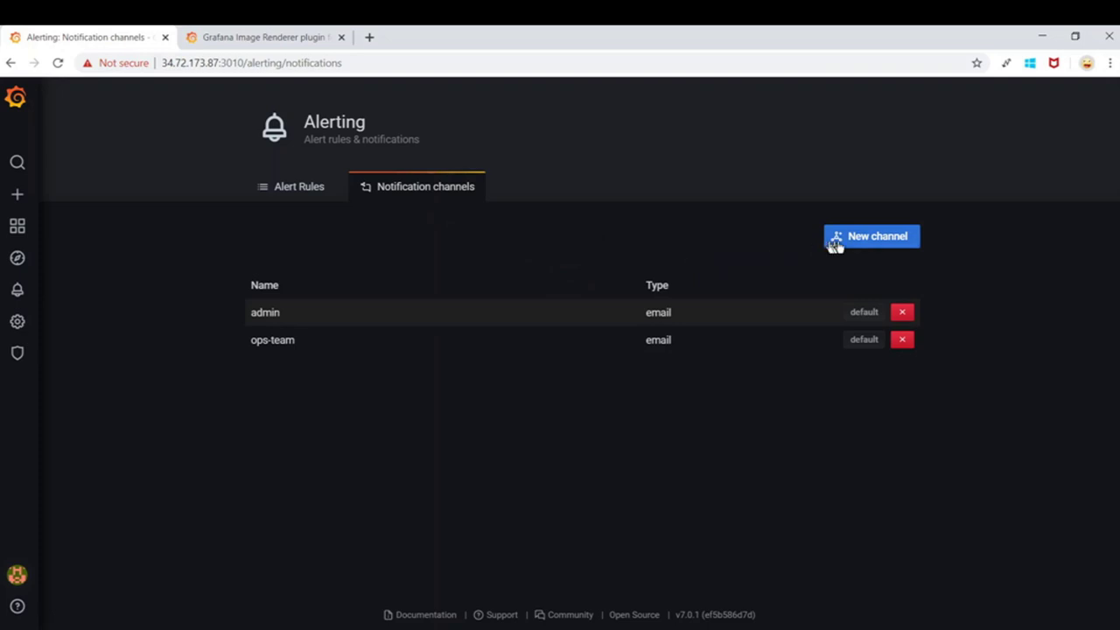
pyautogui.click(881, 248)
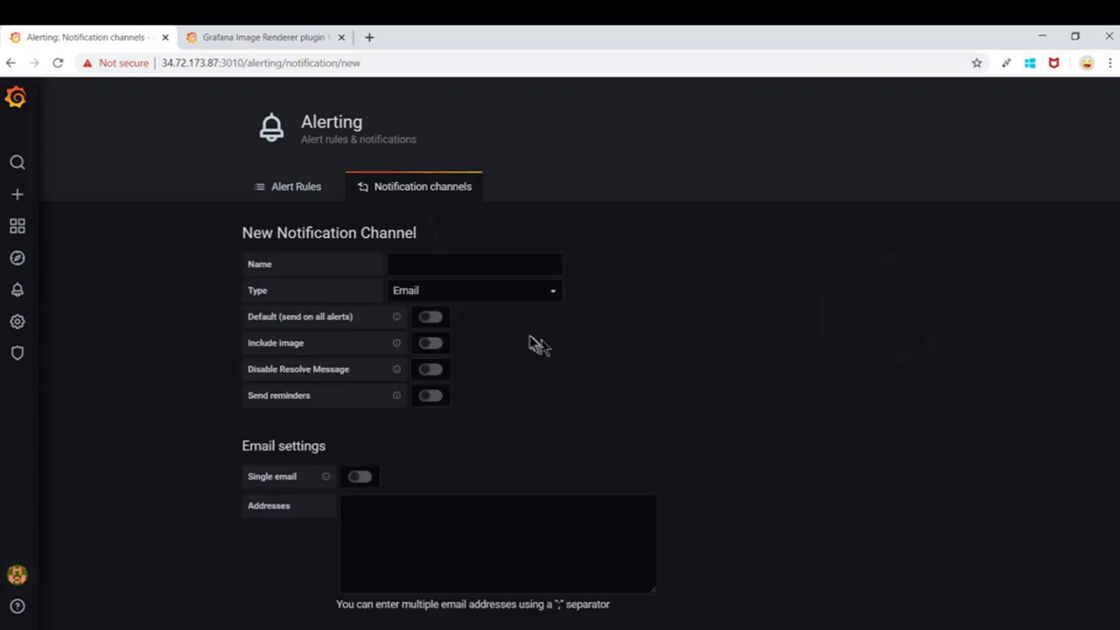
pyautogui.click(478, 266)
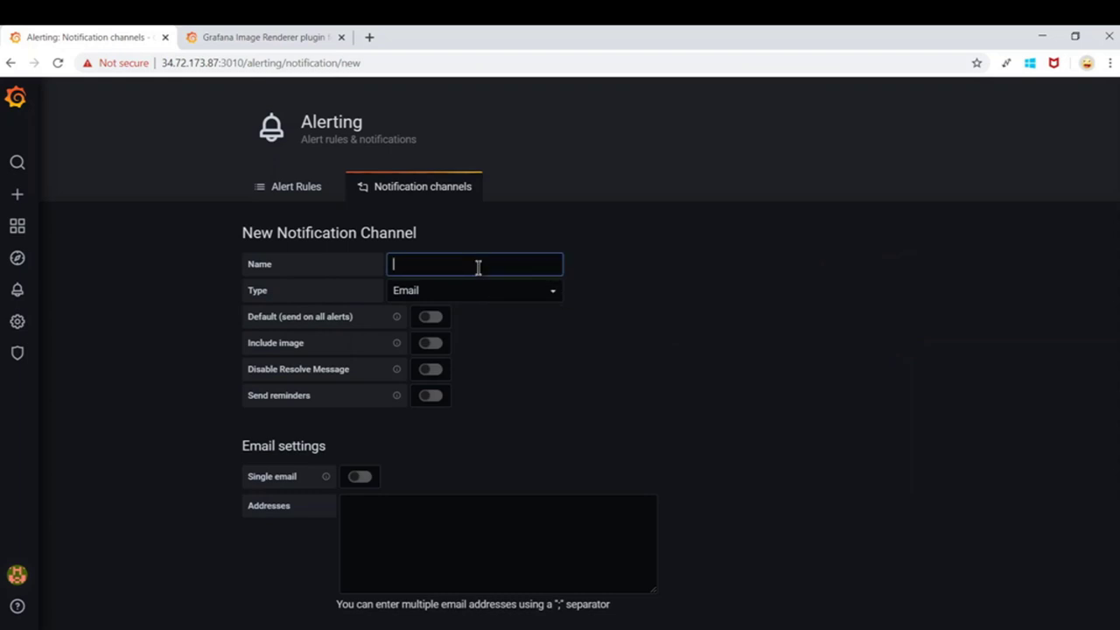
pyautogui.write('grafana_telegram_te')
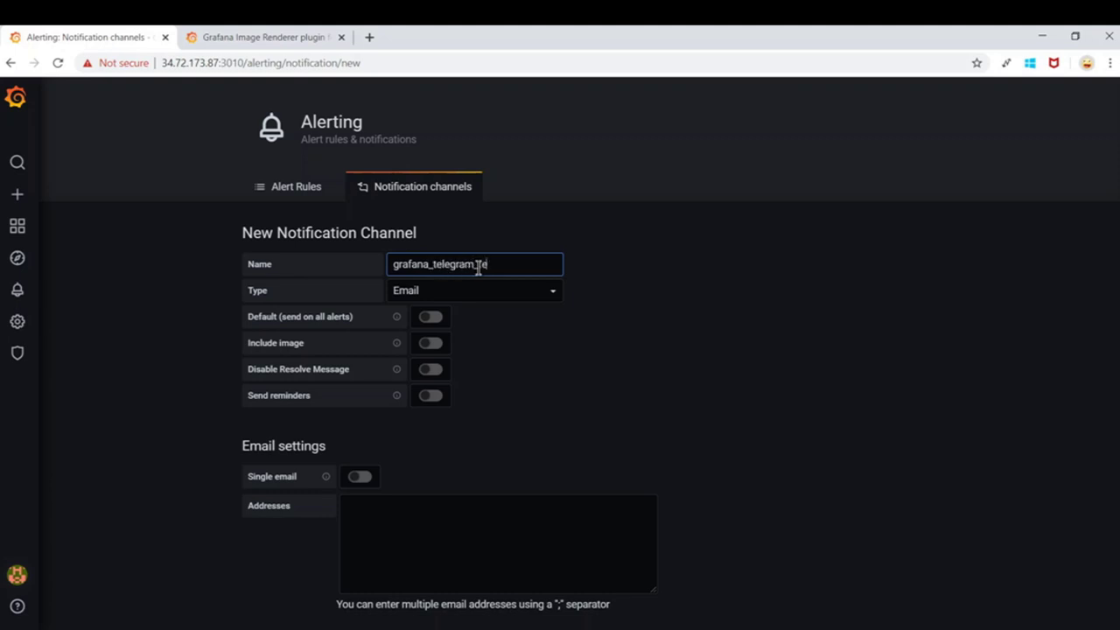
pyautogui.write('st')
# Step: Set the new channel's type to Telegram and enable including an image in its notifications
pyautogui.click(522, 289)
pyautogui.press('Down')
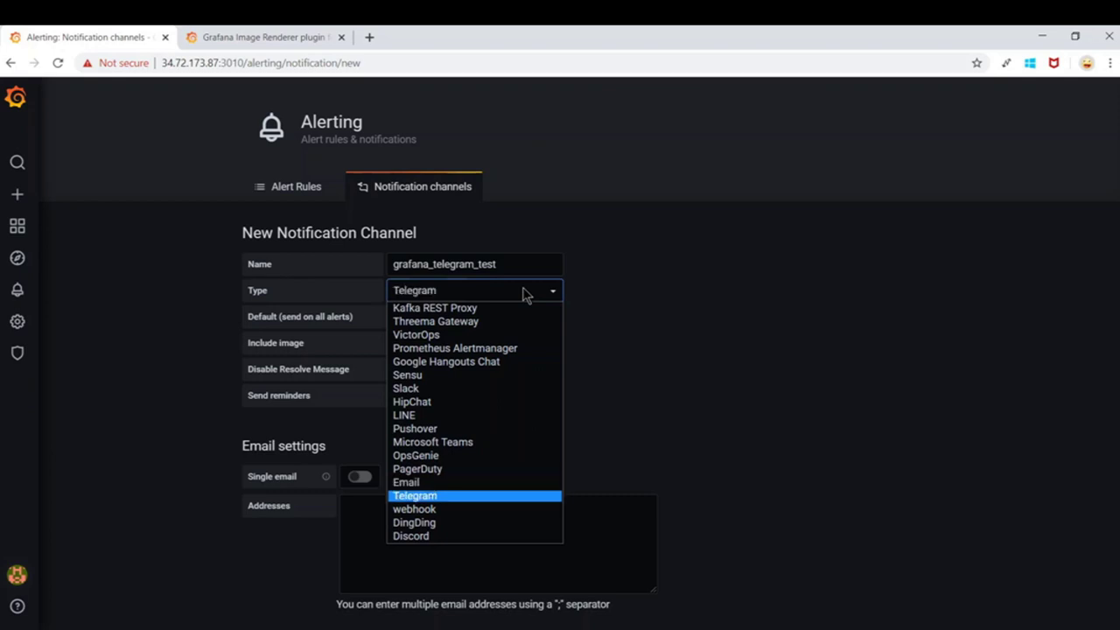
pyautogui.press('Return')
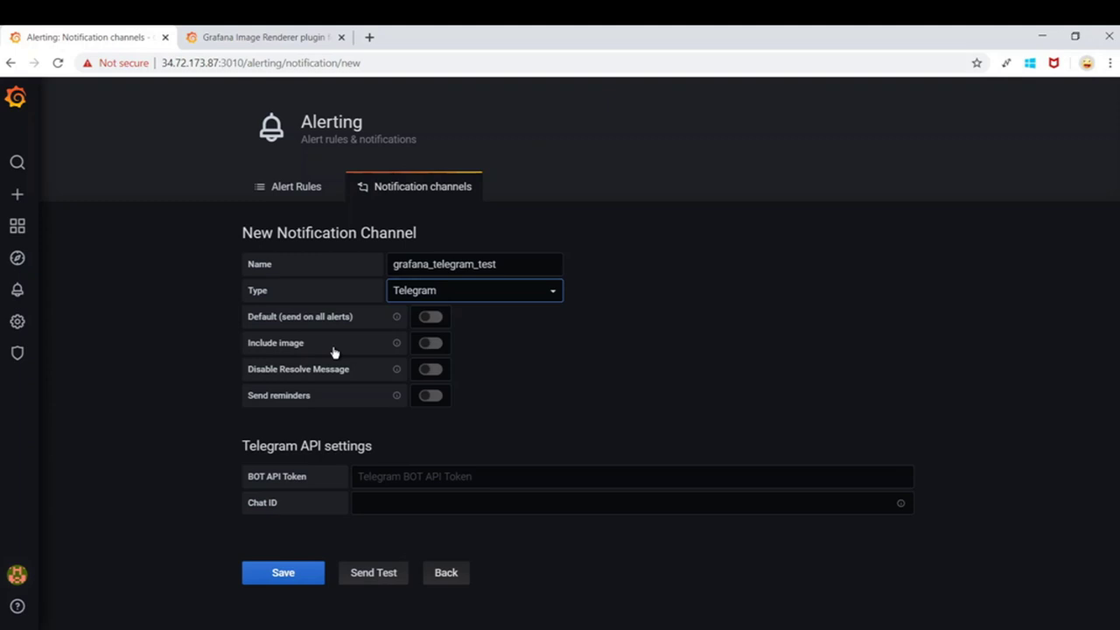
pyautogui.click(436, 347)
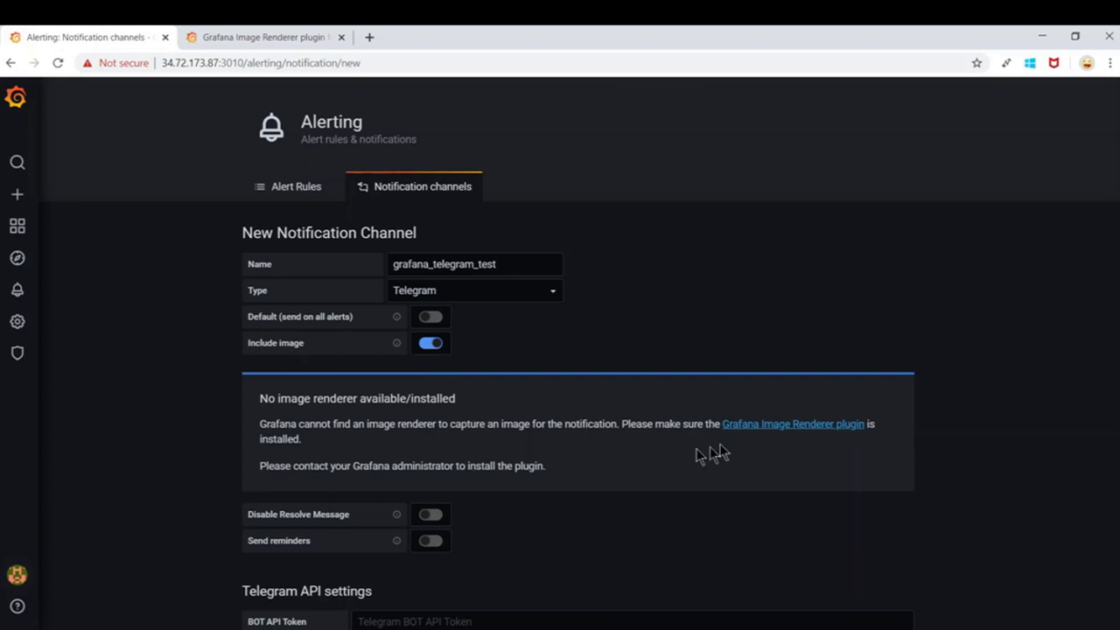
# Step: Open the Grafana Image Renderer plugin page and copy its grafana-cli install command
pyautogui.click(775, 425)
pyautogui.click(280, 38)
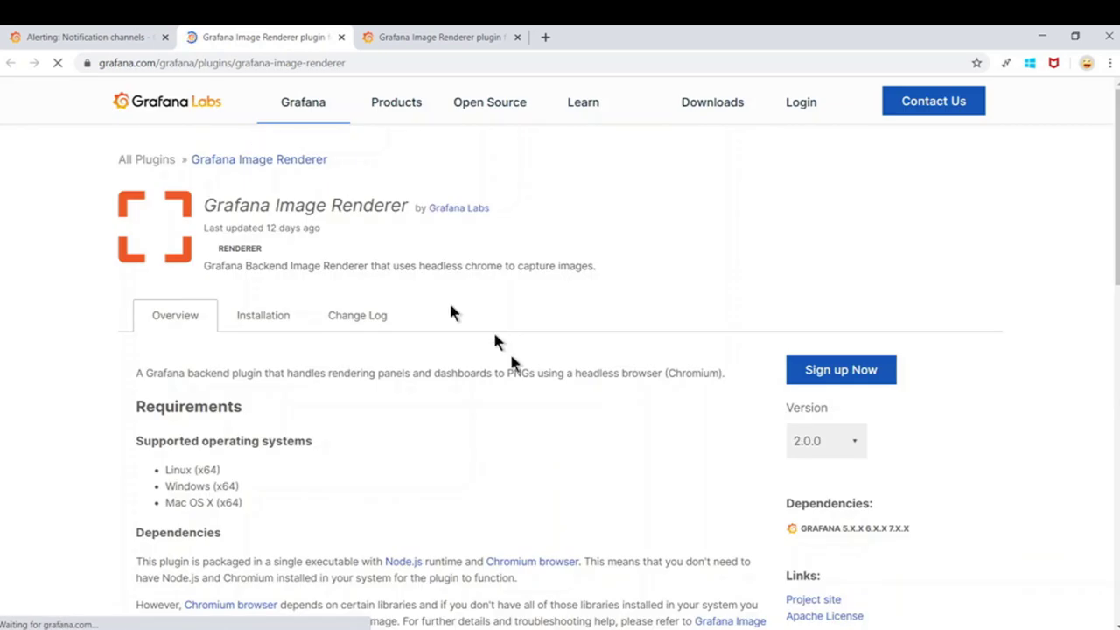
pyautogui.scroll(-5, 513, 362)
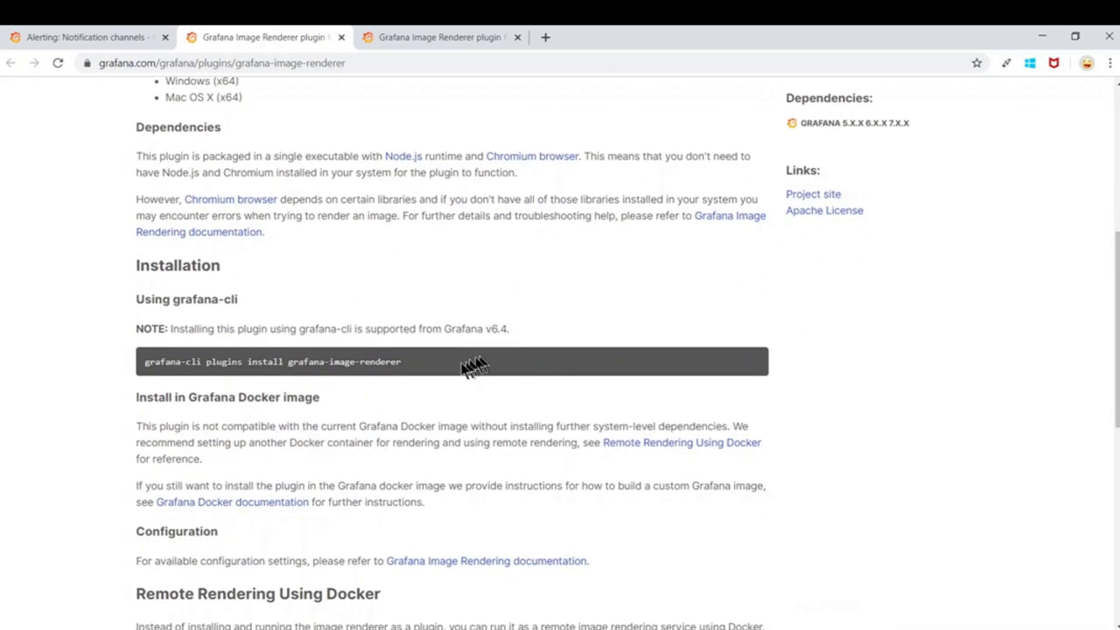
pyautogui.moveTo(143, 361); pyautogui.dragTo(423, 361)
pyautogui.hotkey('ctrl', 'c')
pyautogui.rightClick(334, 359)
pyautogui.click(369, 369)
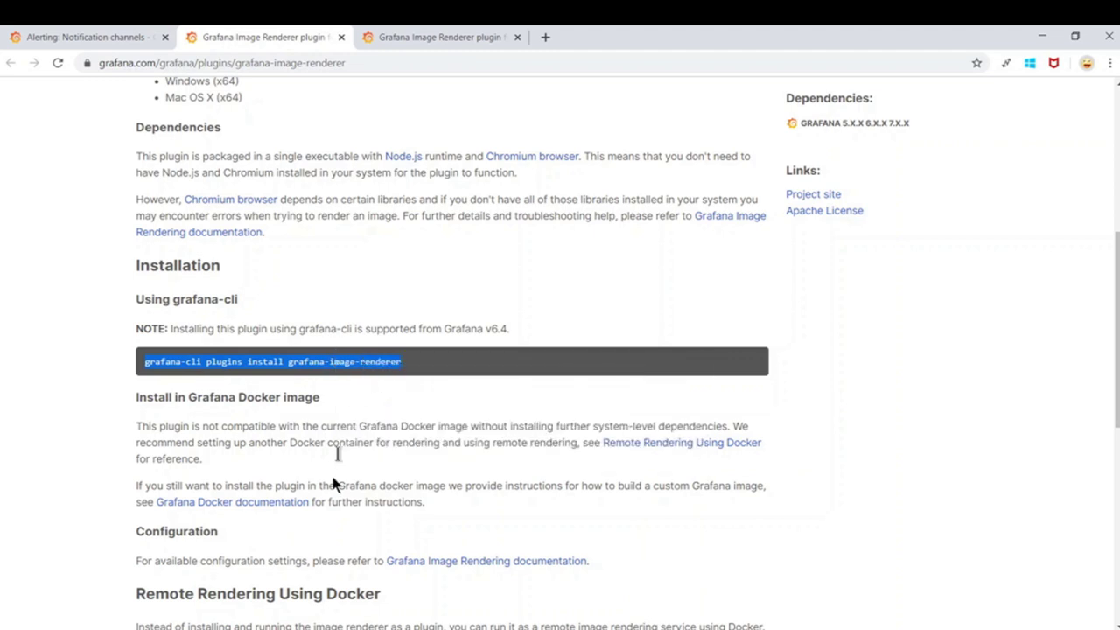
# Step: Switch to the empty terminal session and try to run grafana-cli plugins install grafana-image-renderer
pyautogui.click(234, 627)
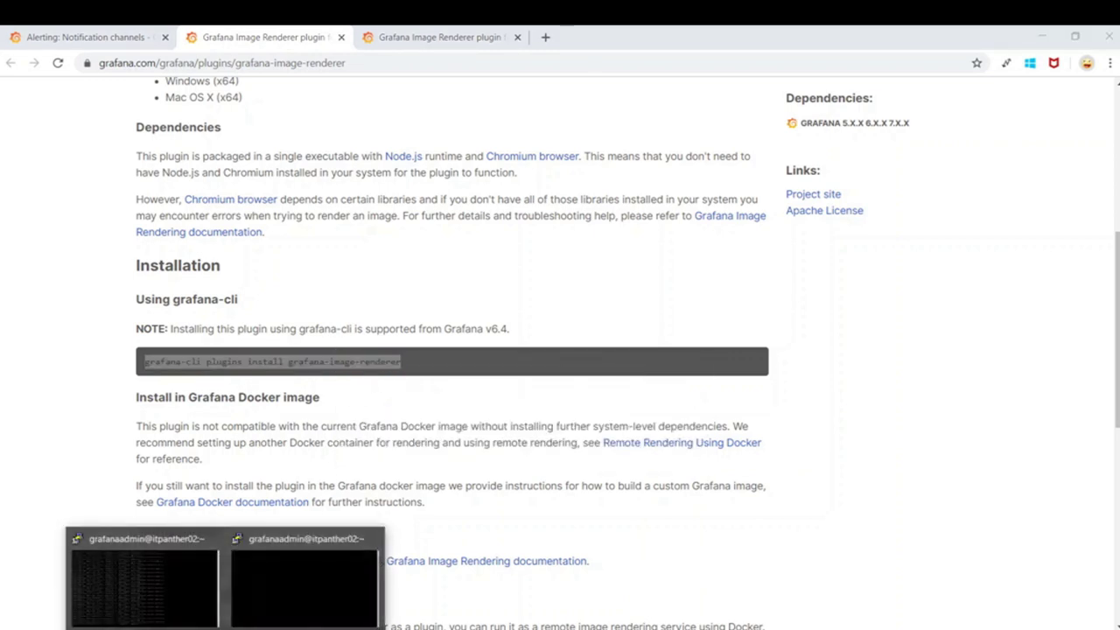
pyautogui.click(263, 588)
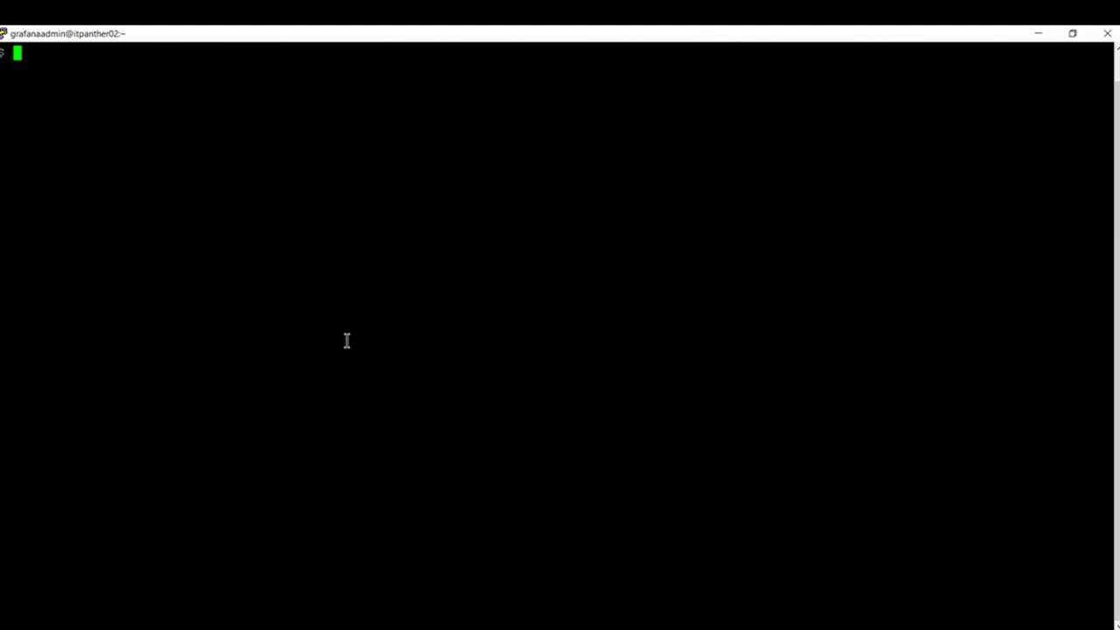
pyautogui.rightClick(347, 340)
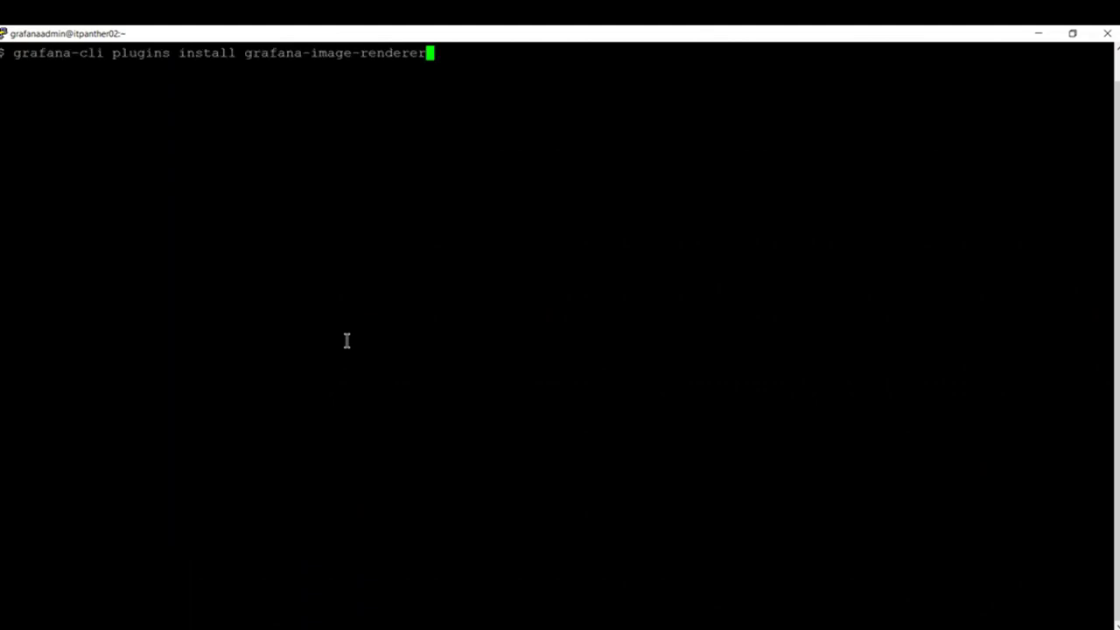
pyautogui.press('Return')
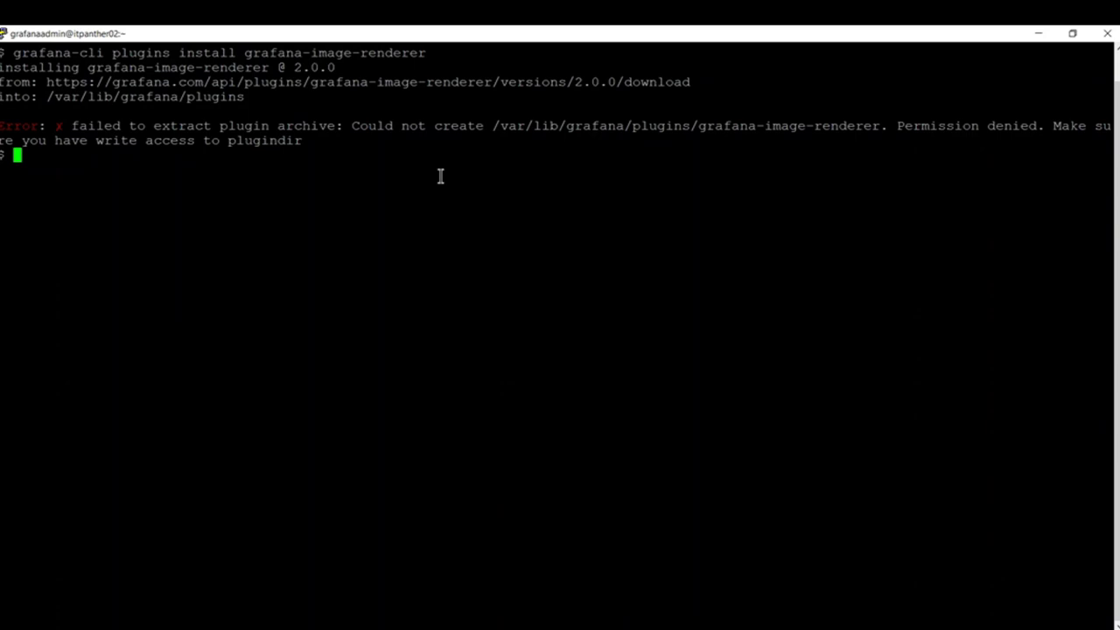
pyautogui.write('sudo su -')
pyautogui.click(440, 176)
pyautogui.press('BackSpace')
pyautogui.press('BackSpace')
pyautogui.press('BackSpace')
pyautogui.press('BackSpace')
pyautogui.press('BackSpace')
pyautogui.press('BackSpace')
pyautogui.press('BackSpace')
pyautogui.press('BackSpace')
pyautogui.press('BackSpace')
# Step: Install the image renderer plugin with elevated rights by running sudo grafana-cli plugins install grafana-image-renderer
pyautogui.write('sudo')
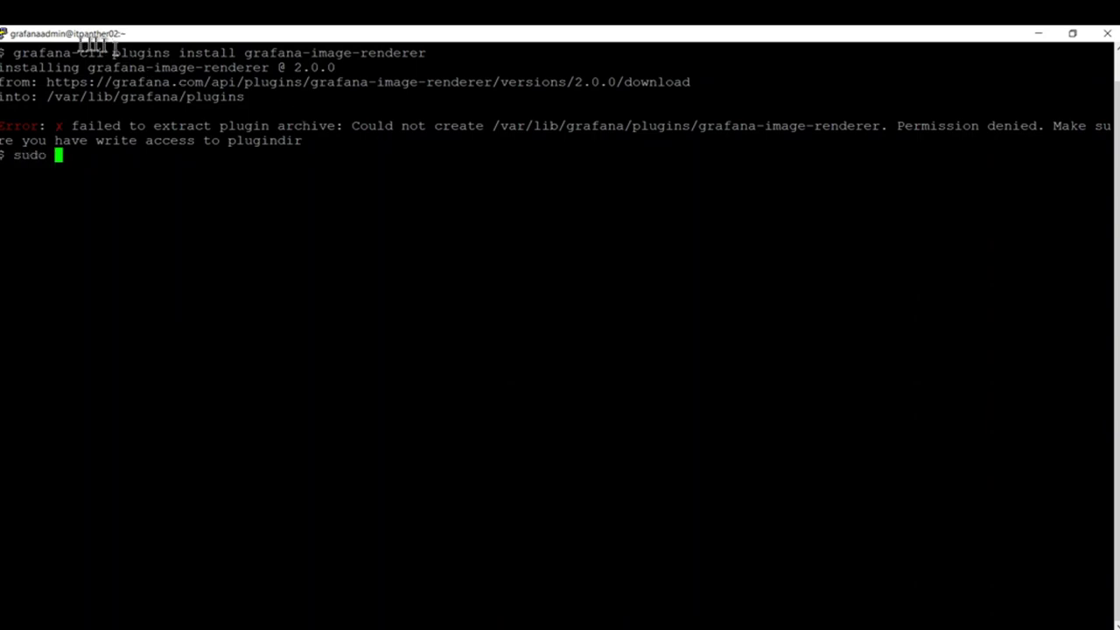
pyautogui.moveTo(19, 53); pyautogui.dragTo(428, 85)
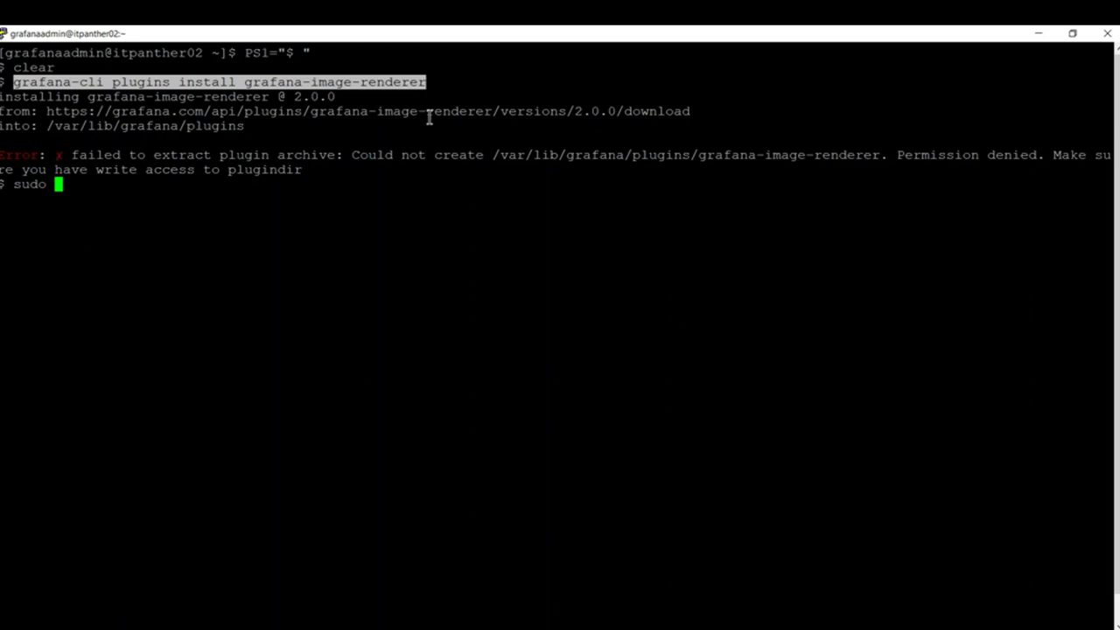
pyautogui.rightClick(383, 182)
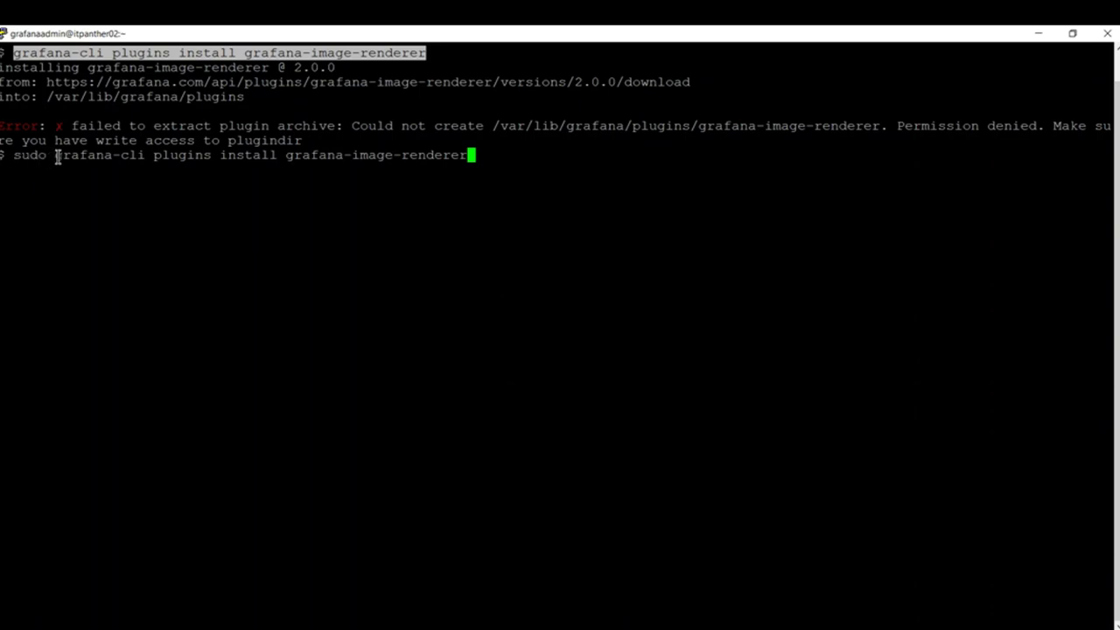
pyautogui.press('Return')
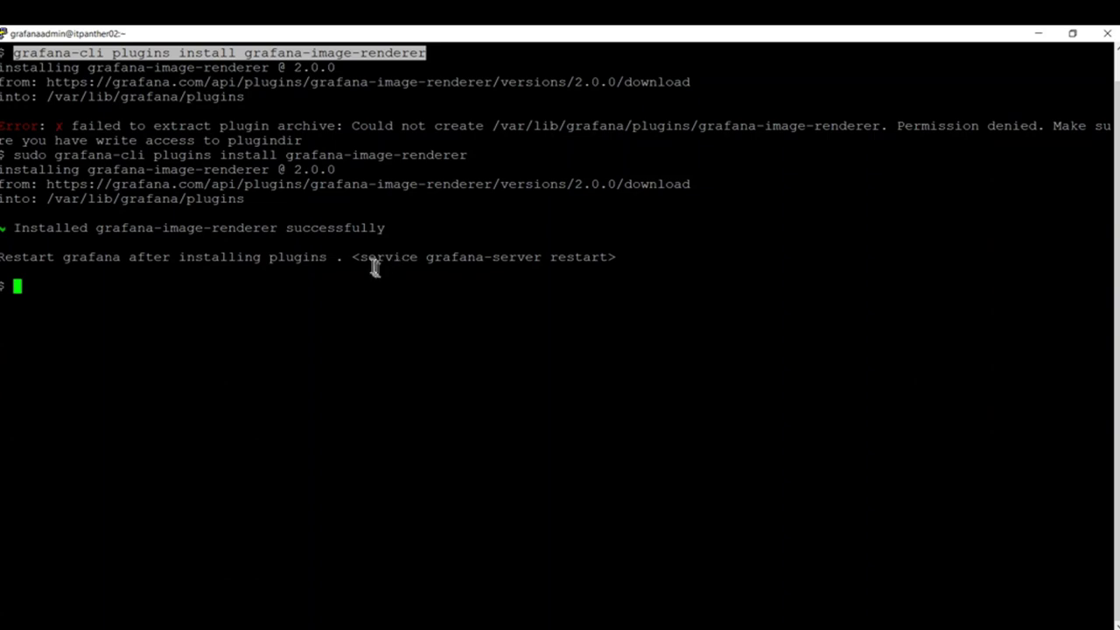
# Step: Restart the Grafana service with sudo systemctl restart grafana-server
pyautogui.write('sudo syst')
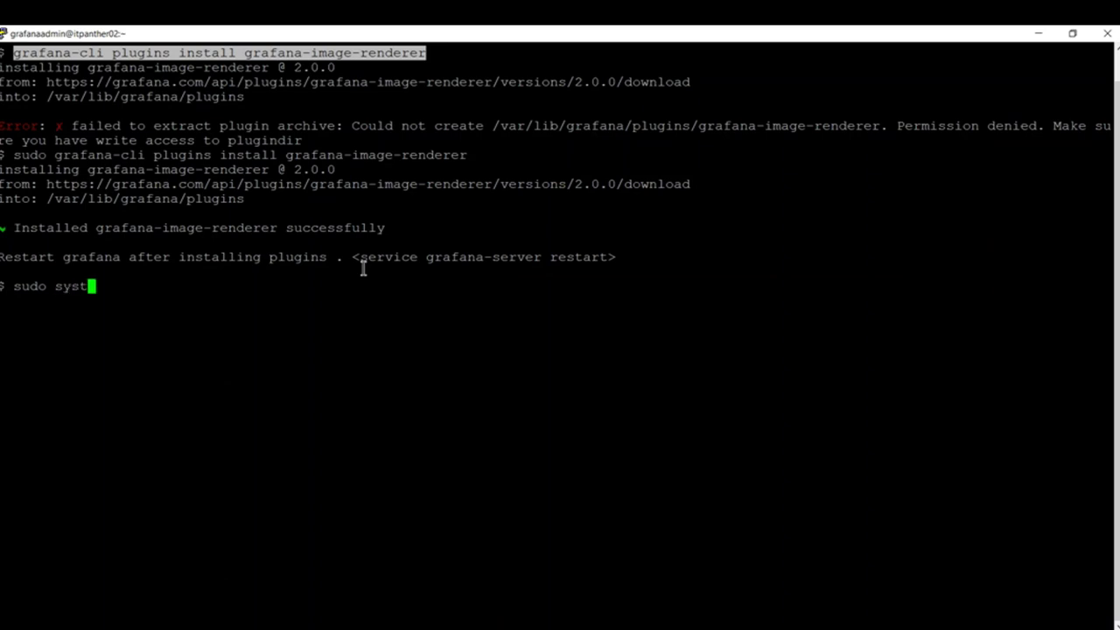
pyautogui.write('emctl sestart grafana-server')
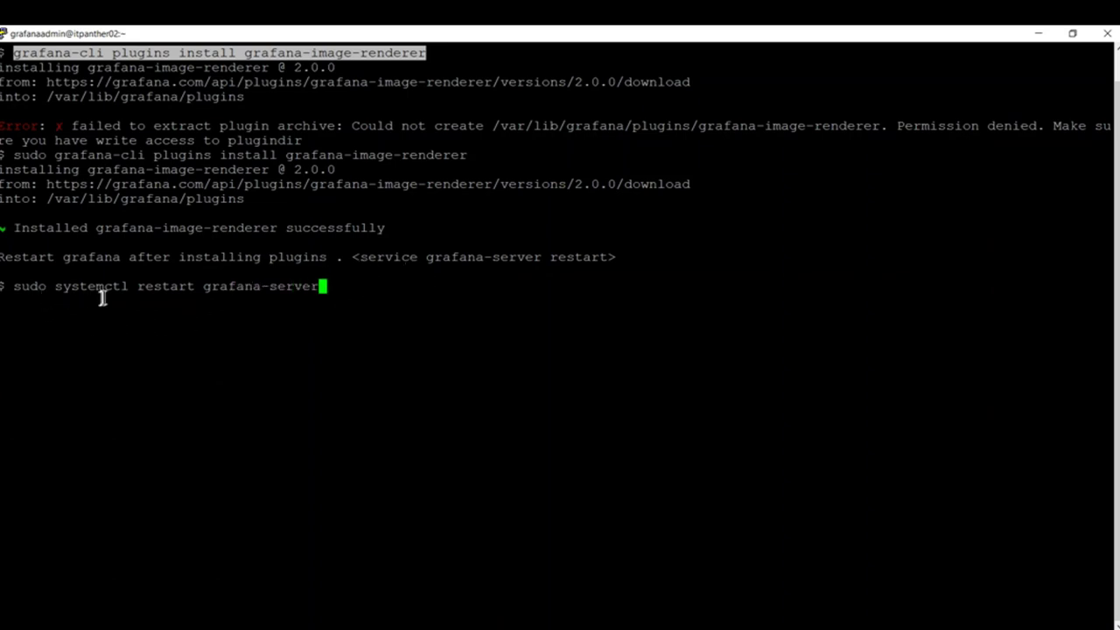
pyautogui.moveTo(362, 258); pyautogui.dragTo(606, 259)
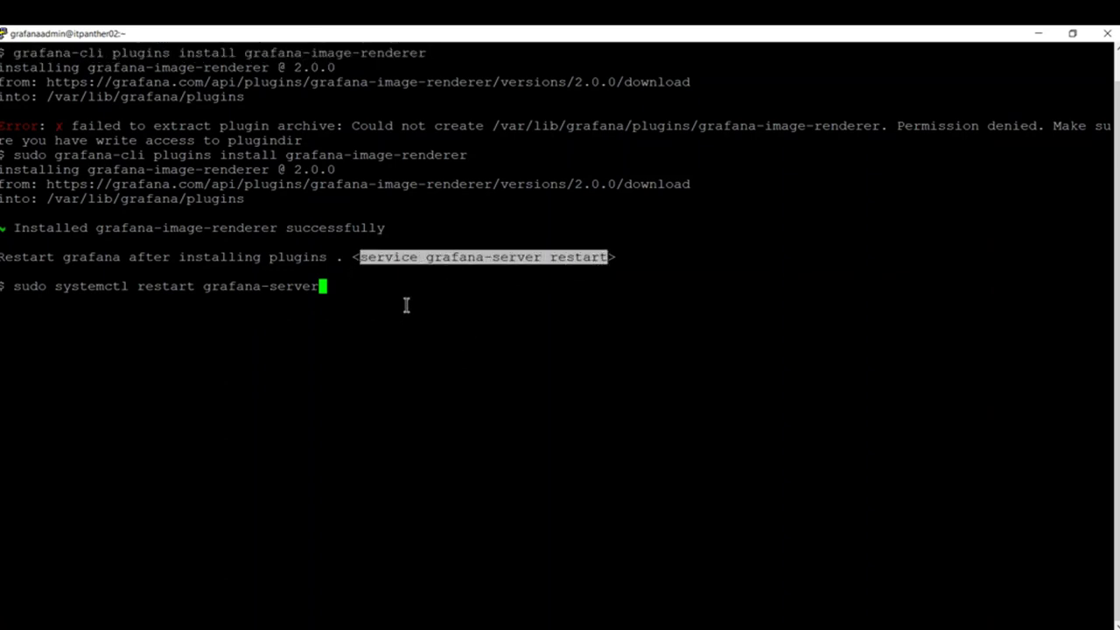
pyautogui.click(405, 305)
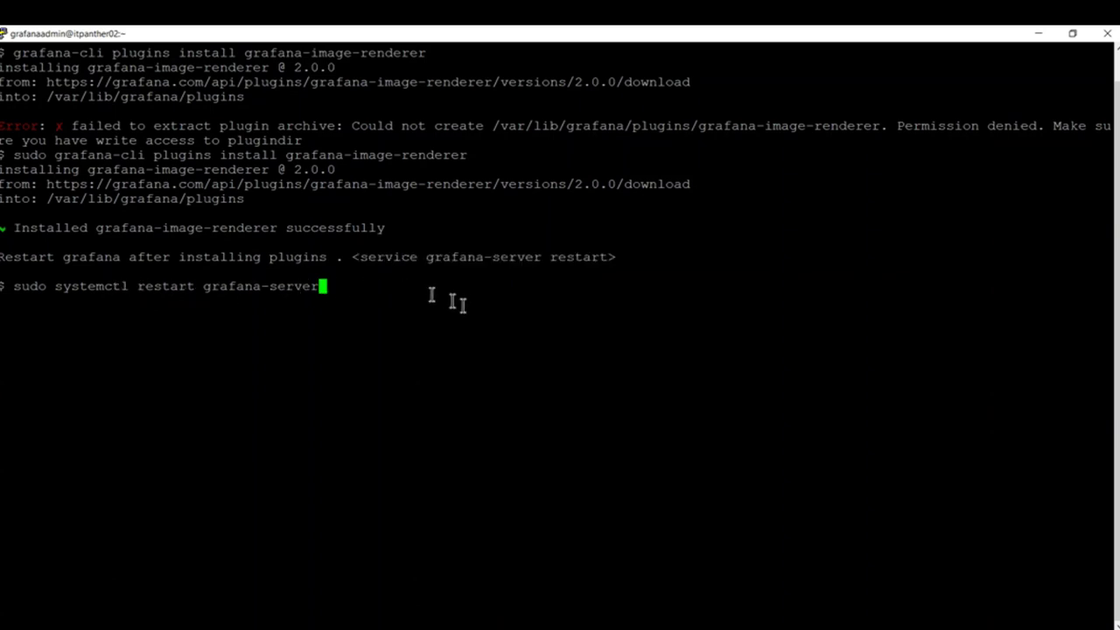
pyautogui.press('Return')
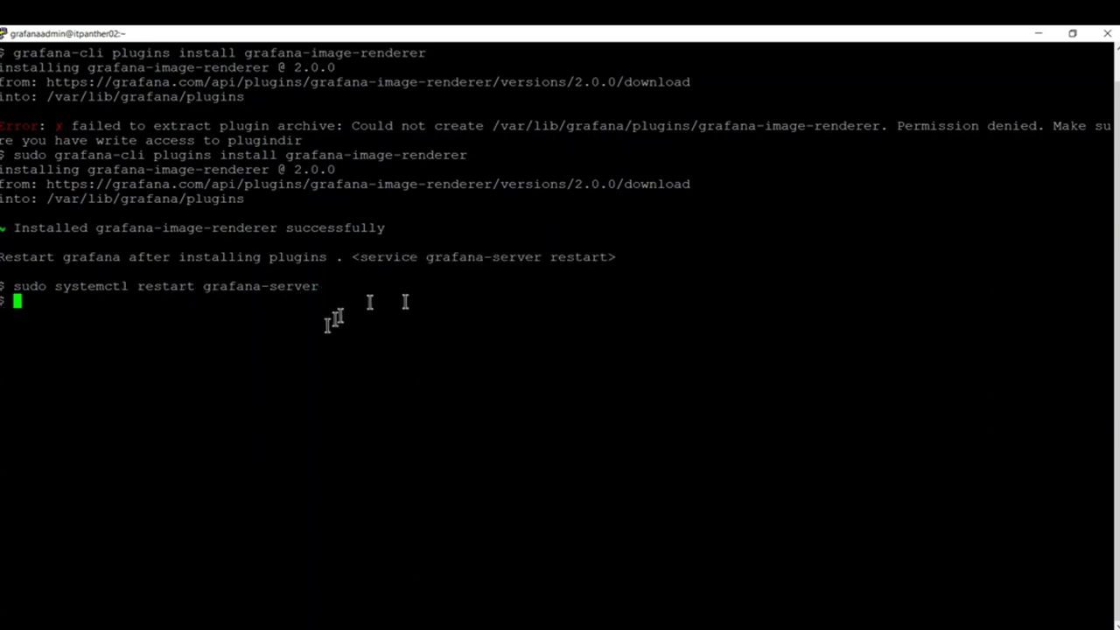
# Step: Check the Grafana service's state with sudo systemctl status grafana-server
pyautogui.press('Up')
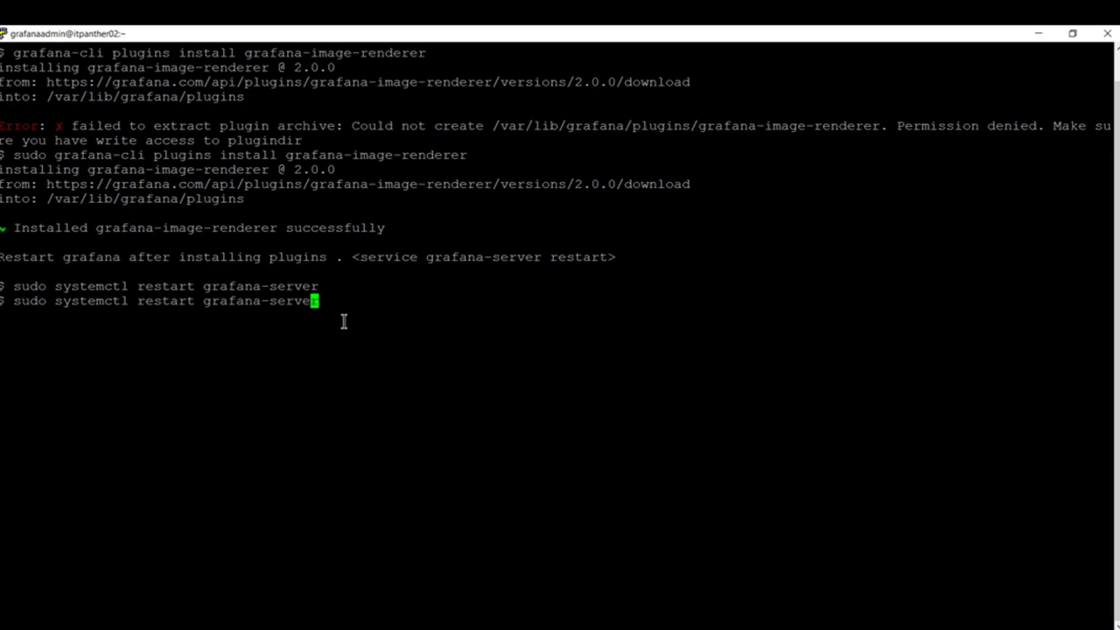
pyautogui.press('Left')
pyautogui.press('Left')
pyautogui.press('Left')
pyautogui.press('Left')
pyautogui.press('Left')
pyautogui.press('Left')
pyautogui.press('Left')
pyautogui.press('Left')
pyautogui.press('Left')
pyautogui.press('Left')
pyautogui.press('Left')
pyautogui.press('Left')
pyautogui.press('Left')
pyautogui.press('Left')
pyautogui.press('Left')
pyautogui.press('Left')
pyautogui.press('Left')
pyautogui.press('Right')
pyautogui.press('Delete')
pyautogui.press('BackSpace')
pyautogui.press('BackSpace')
pyautogui.press('BackSpace')
pyautogui.press('BackSpace')
pyautogui.press('BackSpace')
pyautogui.press('BackSpace')
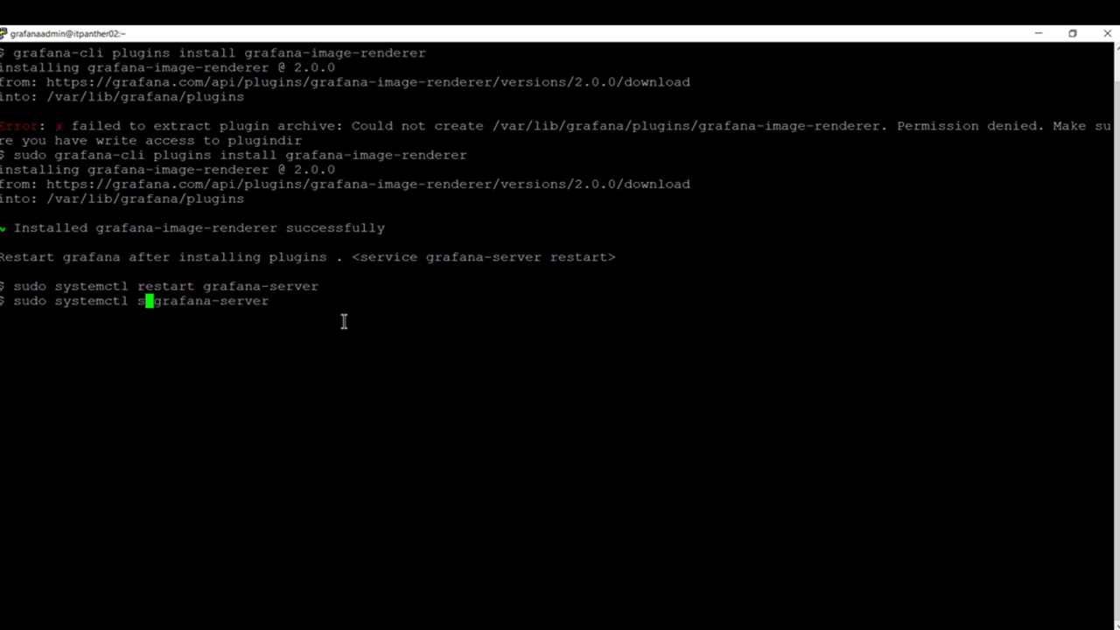
pyautogui.write('status')
pyautogui.press('Return')
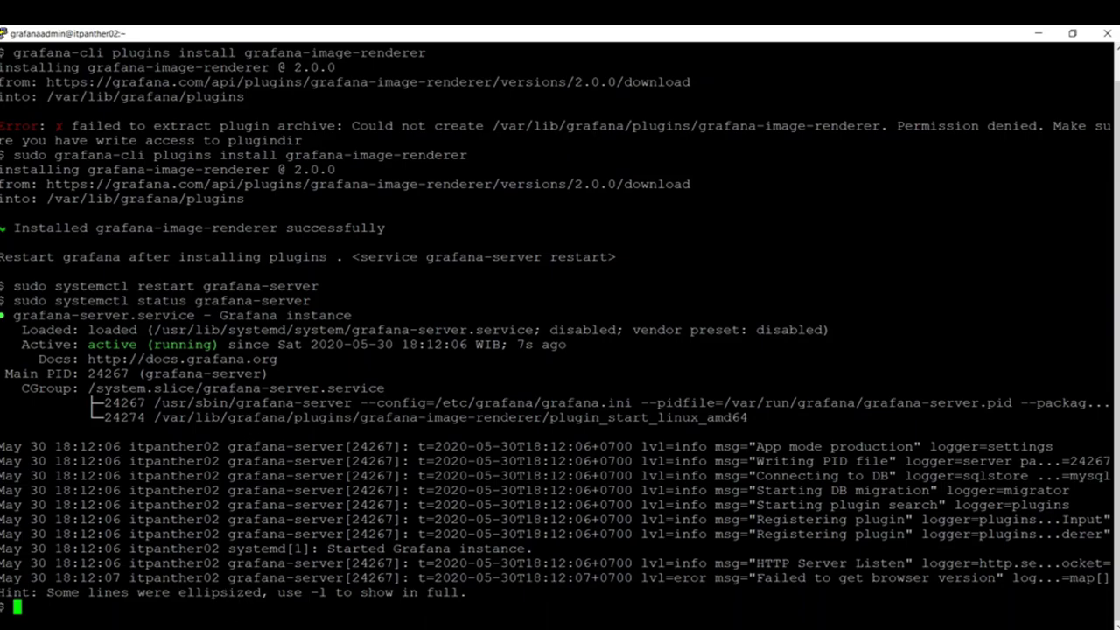
# Step: Switch back to Grafana in the browser, reload the new notification channel page and review its form
pyautogui.hotkey('alt', 'Tab')
pyautogui.click(104, 37)
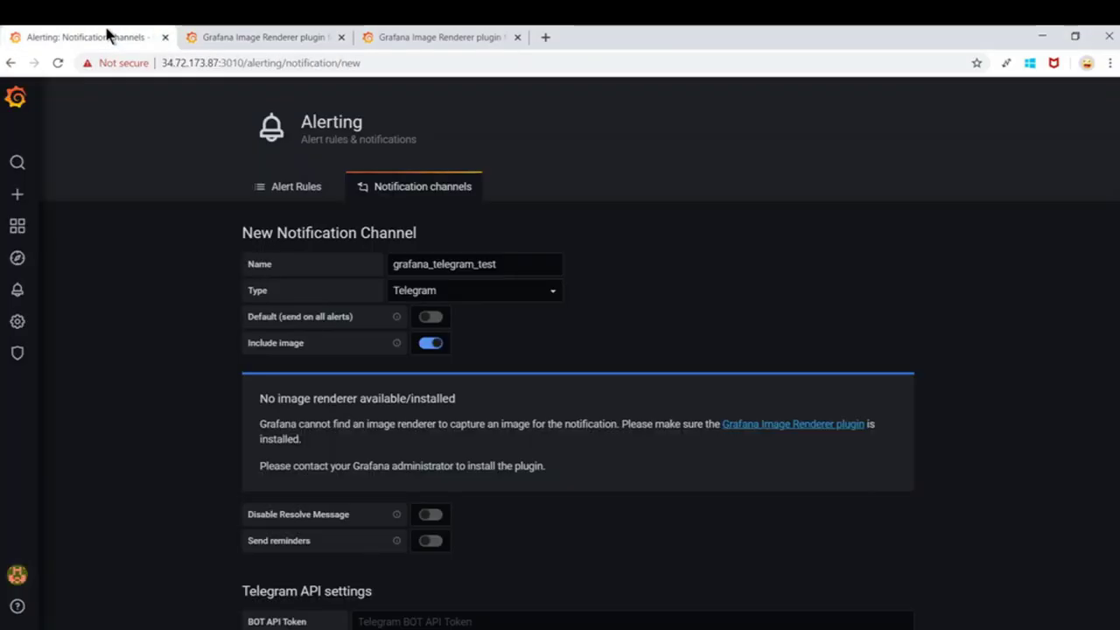
pyautogui.click(58, 63)
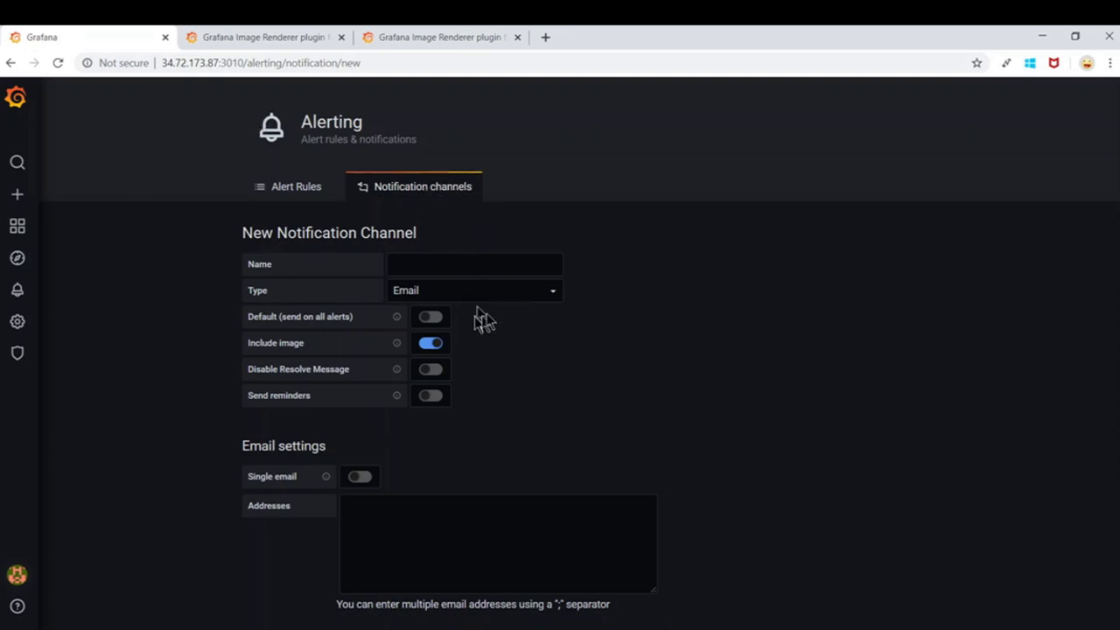
pyautogui.scroll(-1, 511, 355)
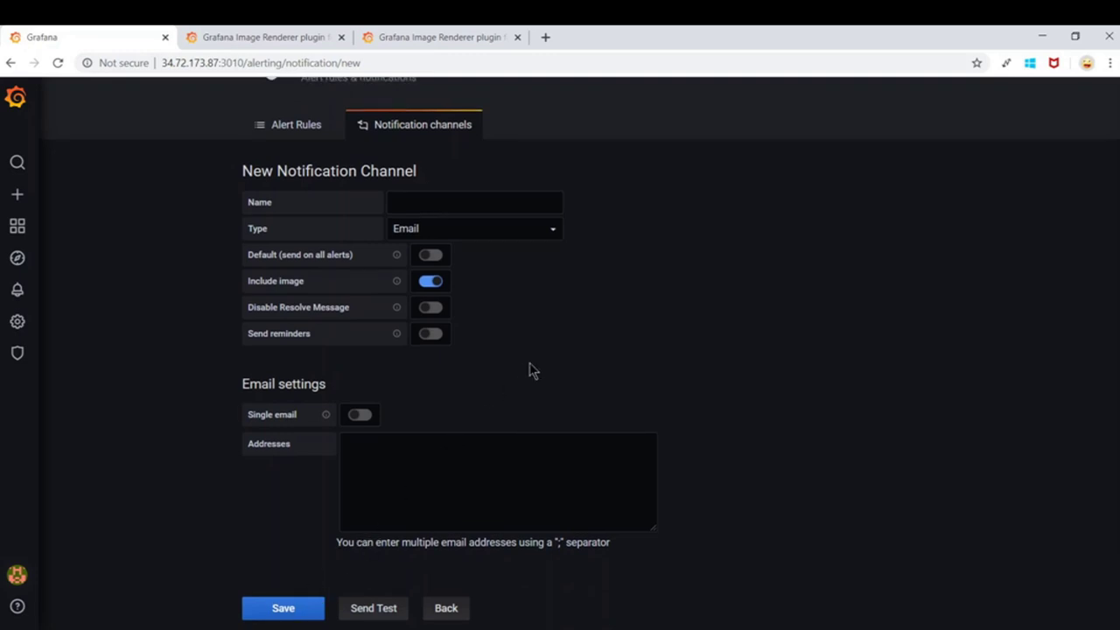
pyautogui.scroll(1, 529, 368)
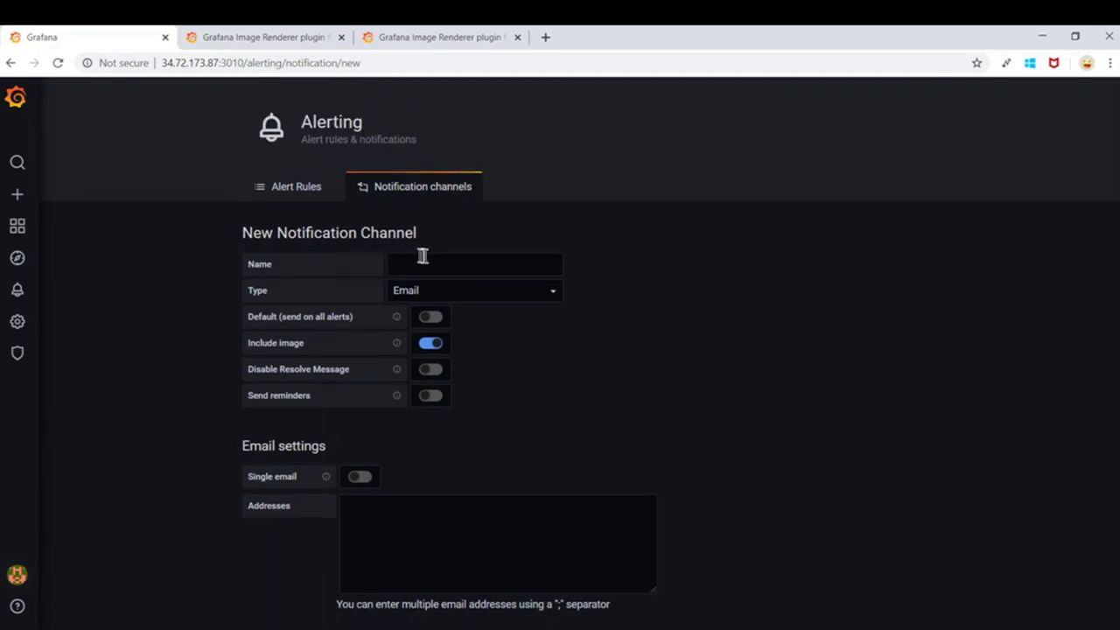
# Step: Name the notification channel grafana_telegram_test and set its type to Telegram
pyautogui.click(455, 265)
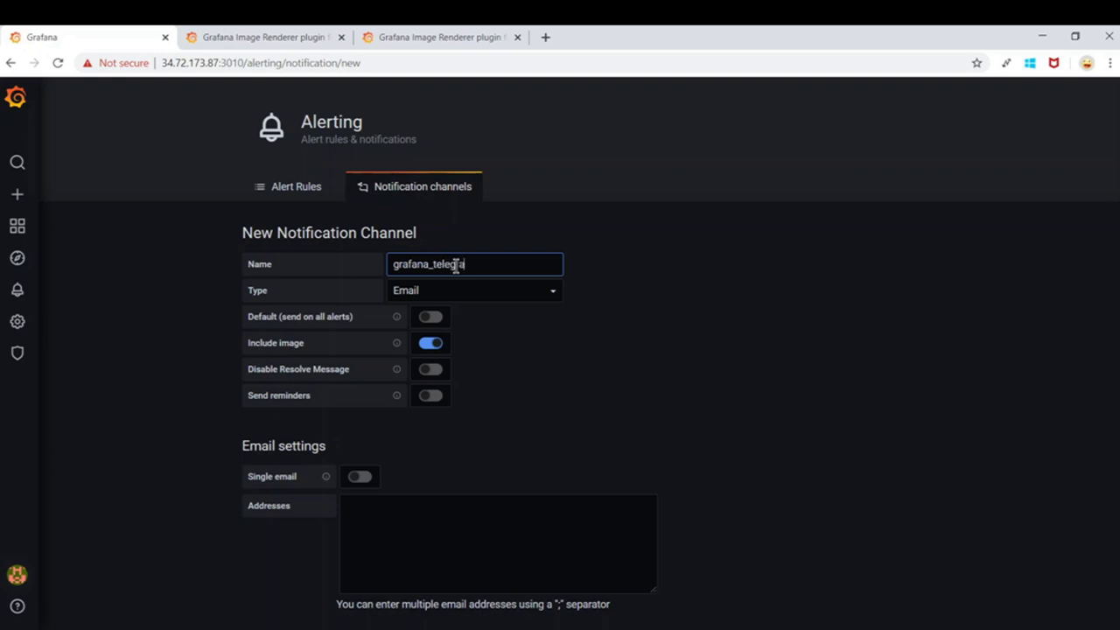
pyautogui.click(543, 296)
pyautogui.write('tel')
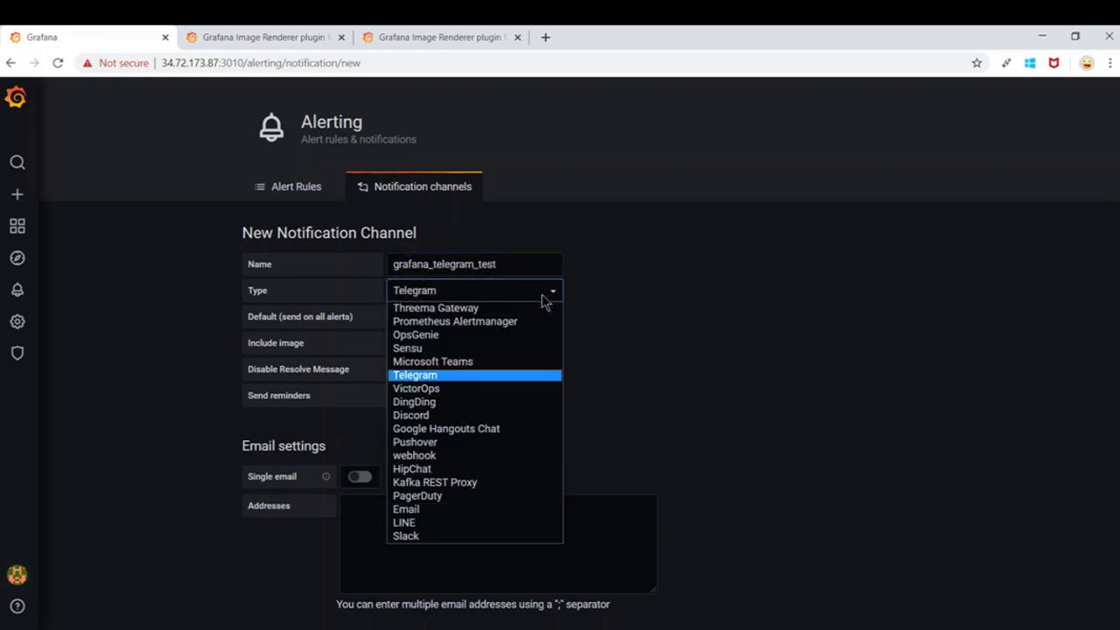
pyautogui.press('Return')
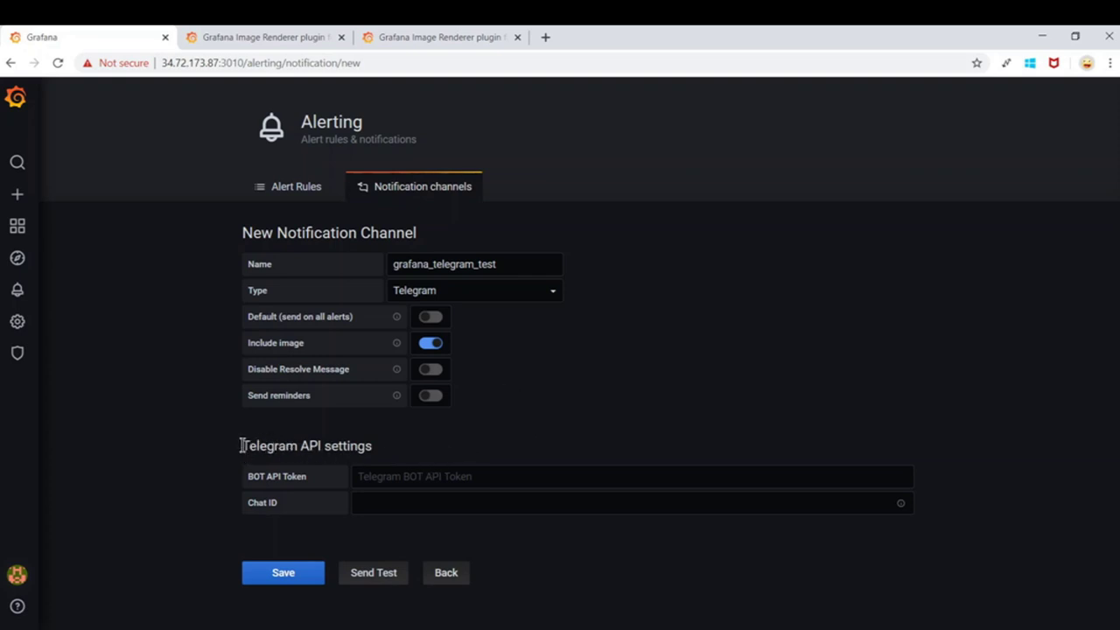
pyautogui.moveTo(242, 446); pyautogui.dragTo(380, 453)
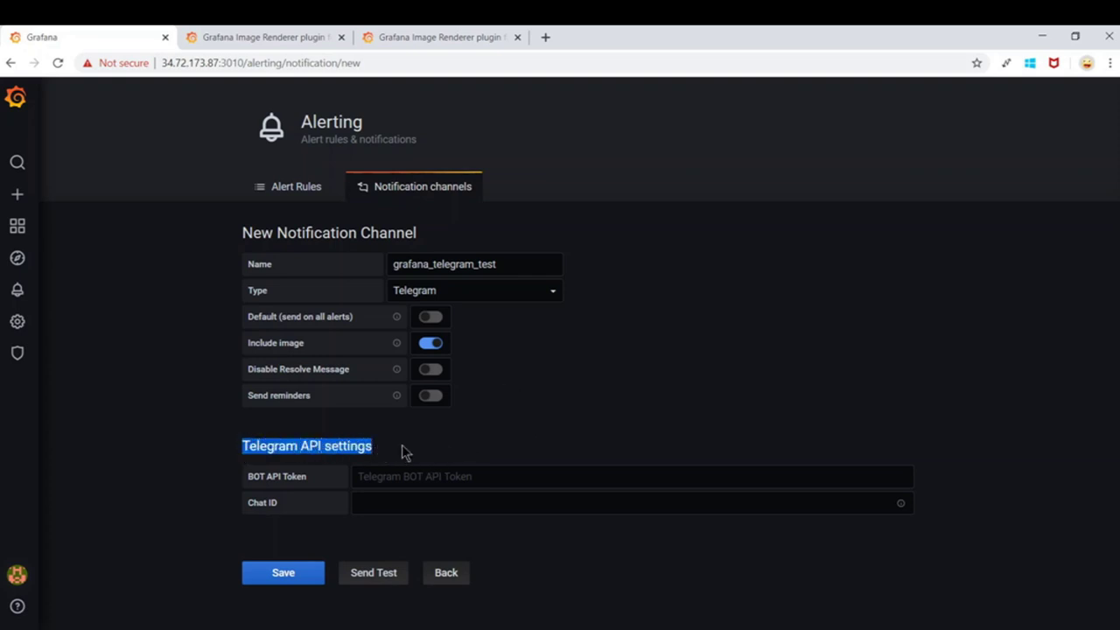
pyautogui.click(402, 453)
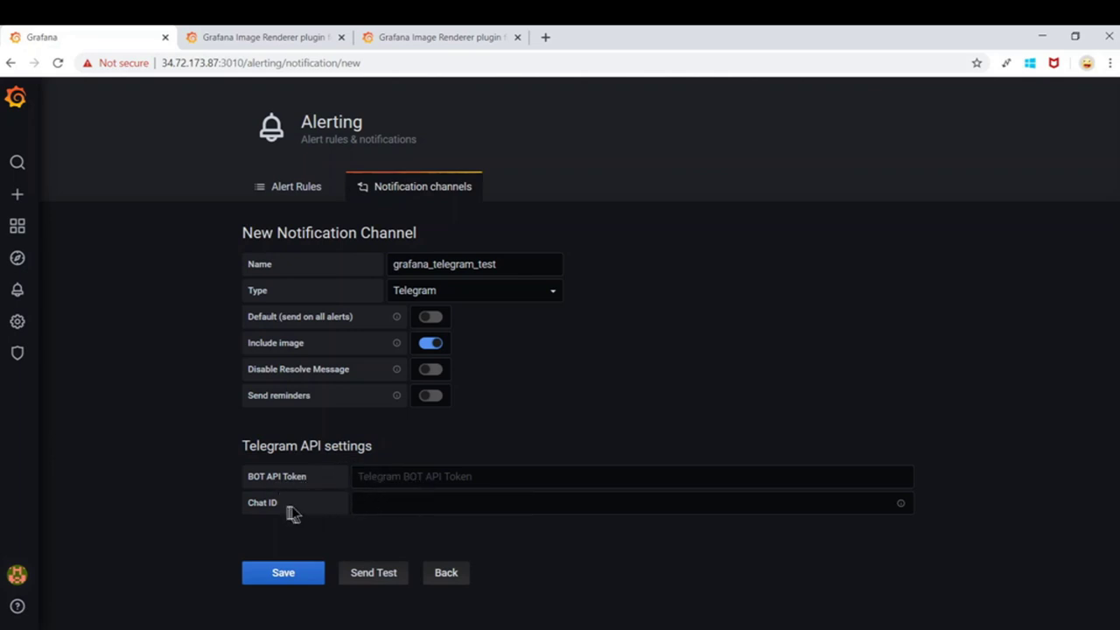
# Step: Switch to Telegram Web, search for botfather and open the verified BotFather chat
pyautogui.click(468, 504)
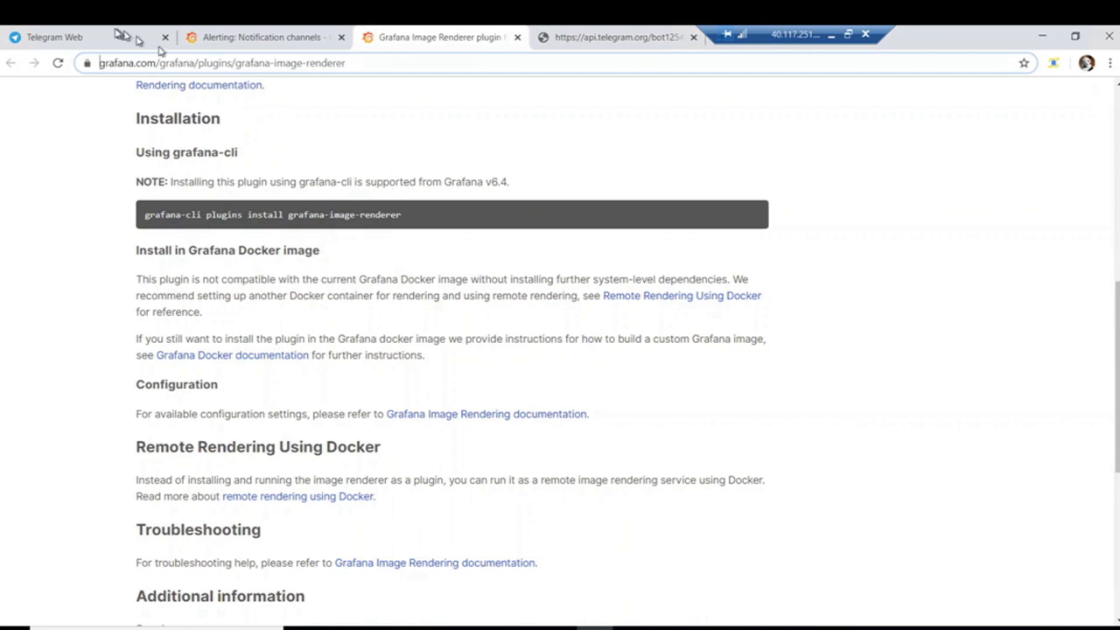
pyautogui.click(94, 30)
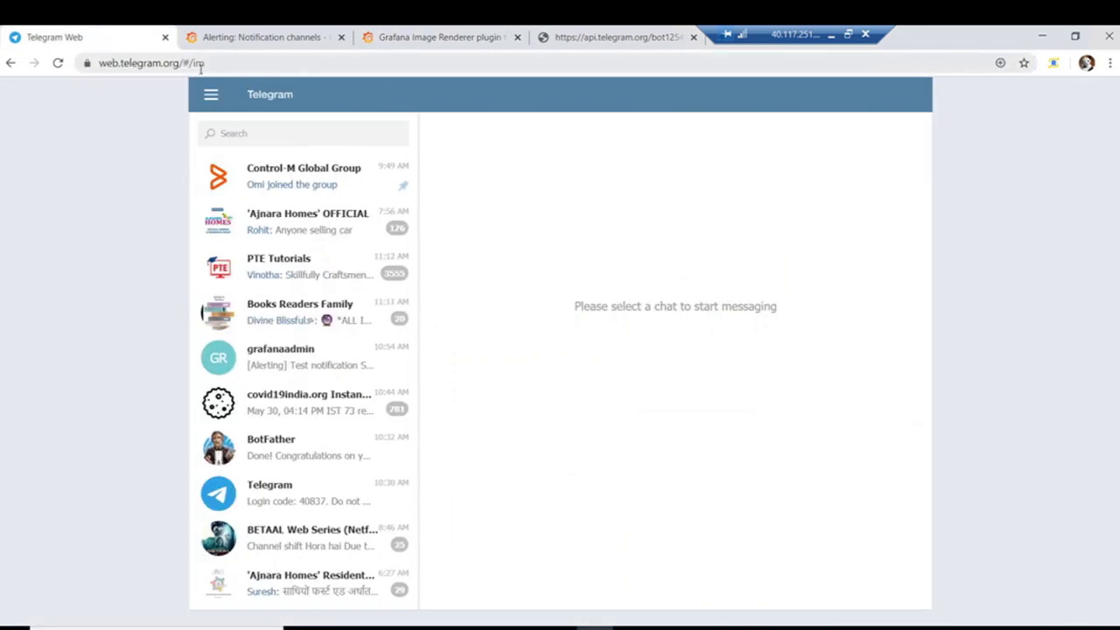
pyautogui.click(263, 134)
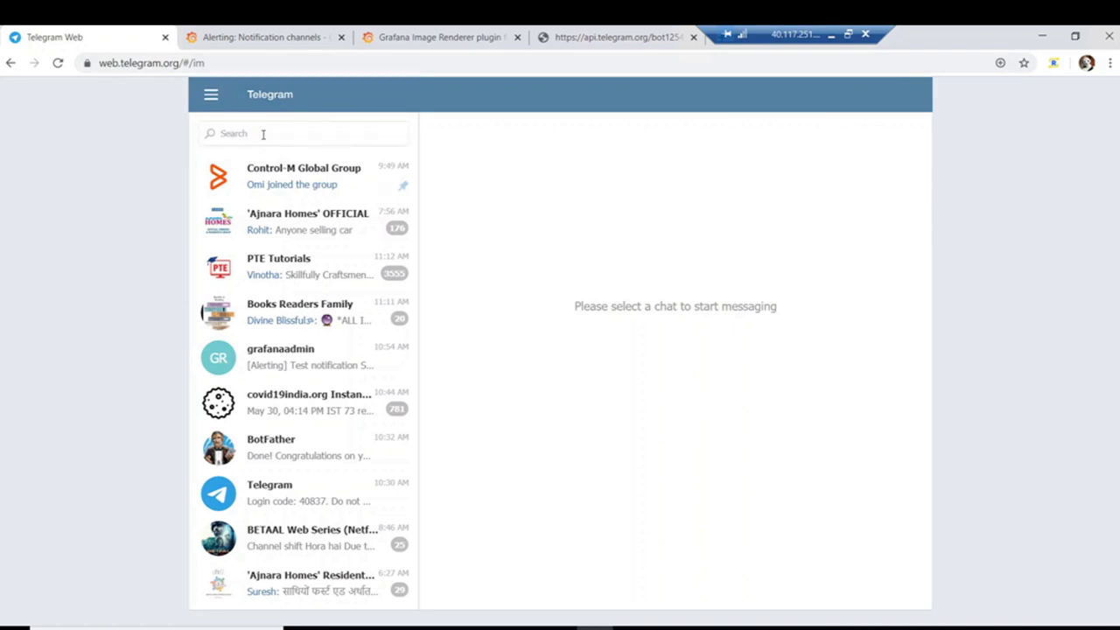
pyautogui.write('botfather')
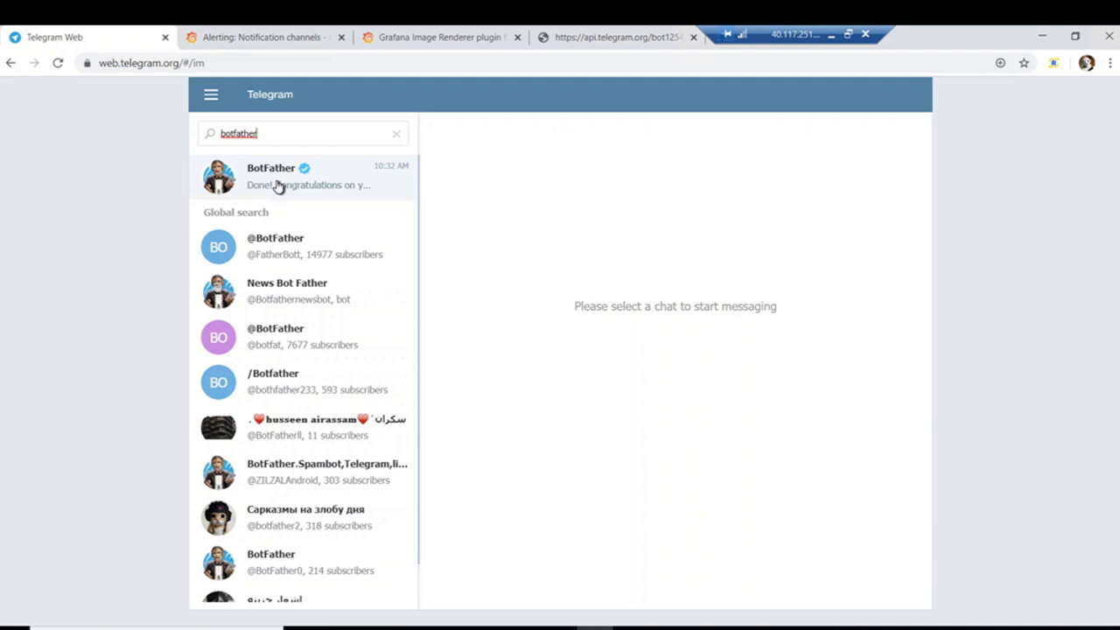
pyautogui.click(278, 186)
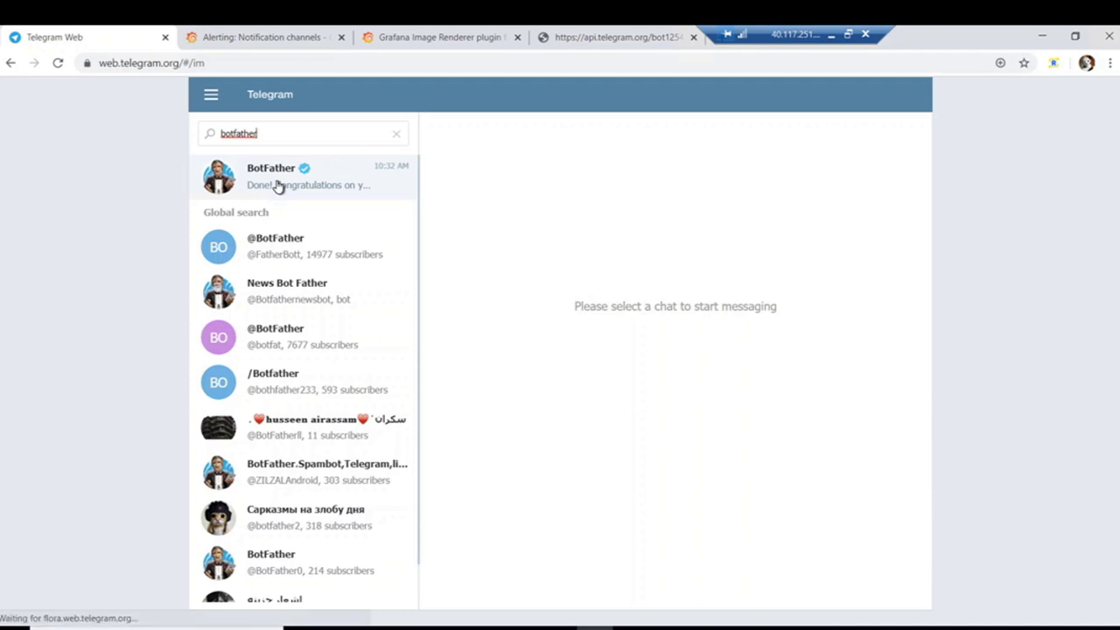
# Step: Review the BotFather conversation from its introduction and command list through the /newbot exchange to the HTTP API token message
pyautogui.scroll(4, 655, 256)
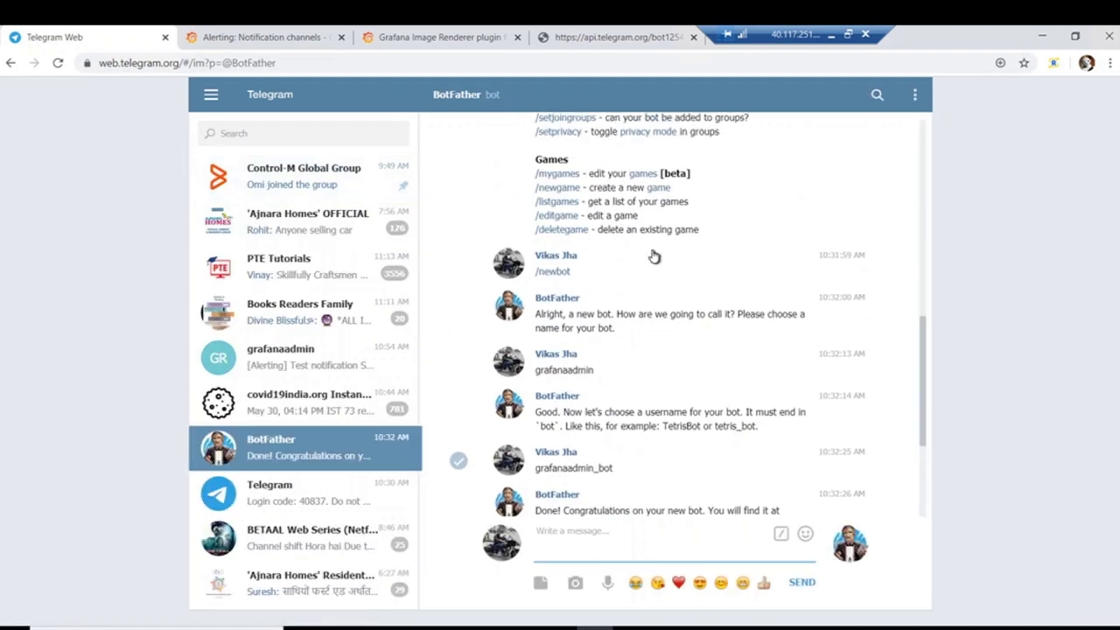
pyautogui.scroll(3, 654, 256)
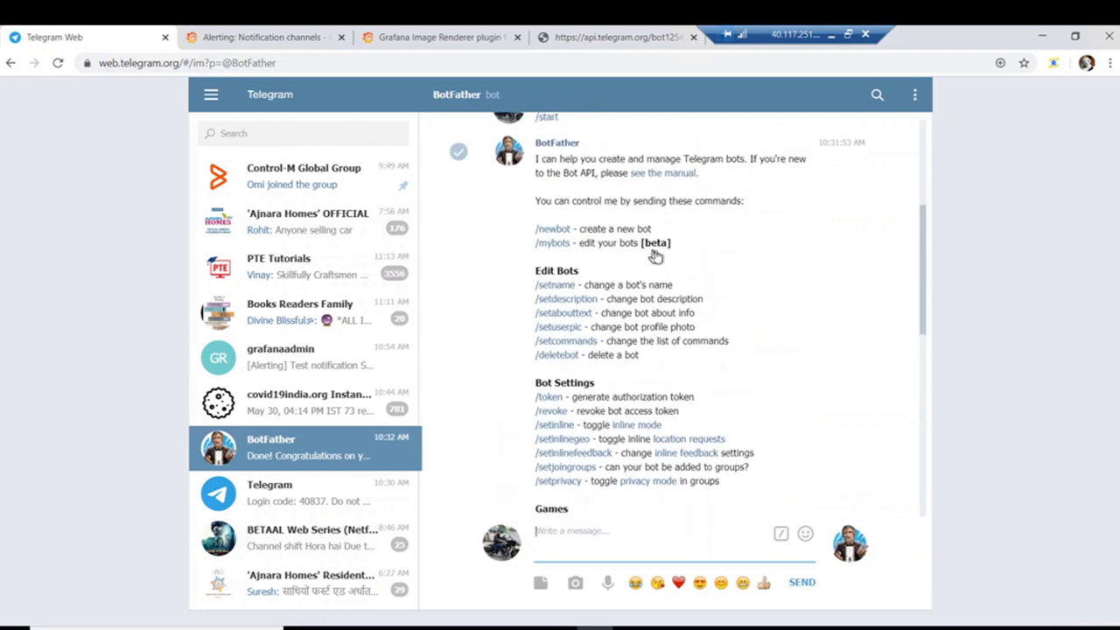
pyautogui.scroll(3, 775, 283)
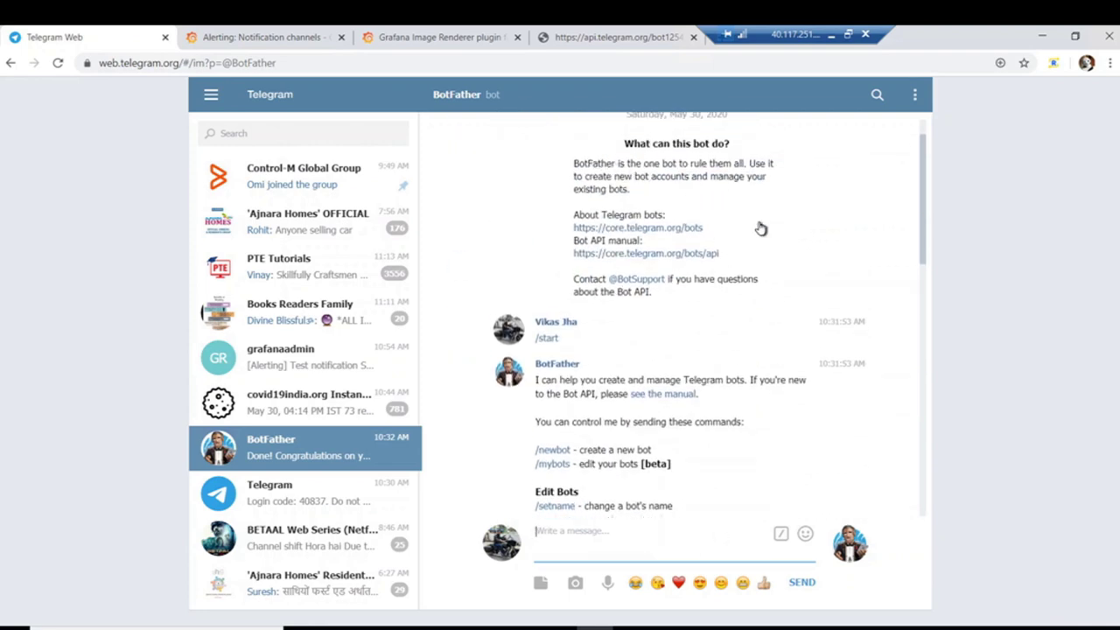
pyautogui.moveTo(922, 183); pyautogui.dragTo(926, 230)
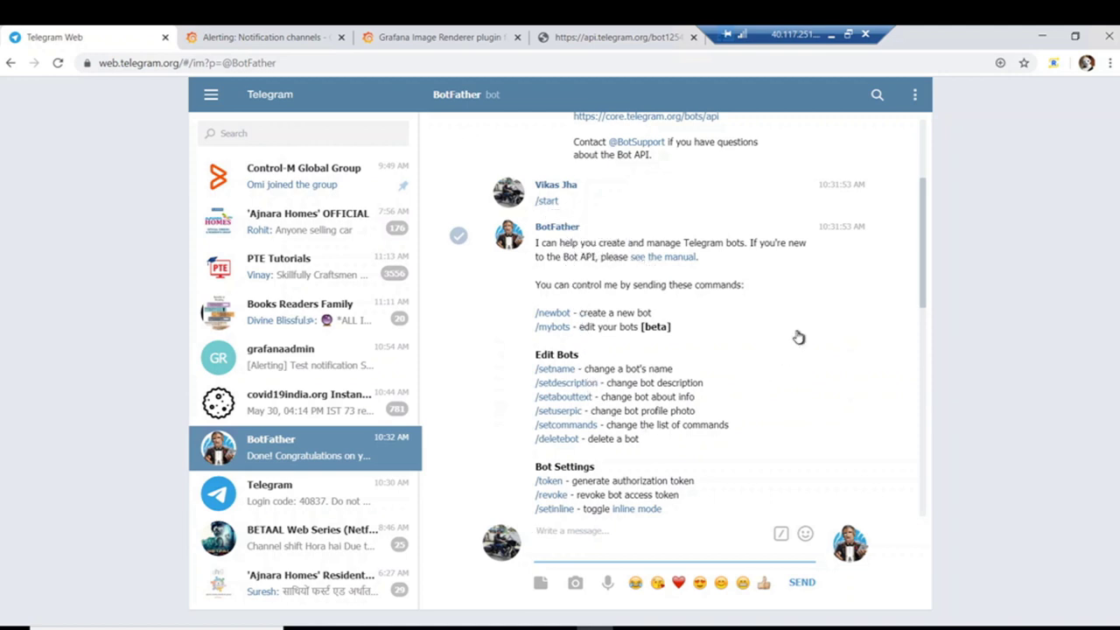
pyautogui.scroll(-1, 798, 337)
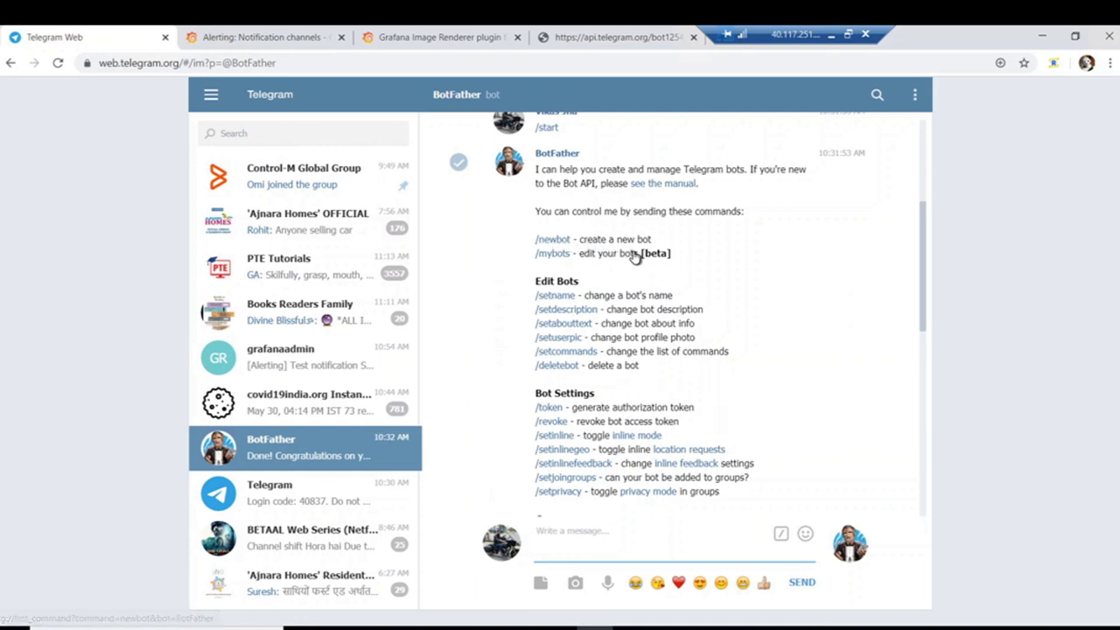
pyautogui.scroll(-5, 639, 254)
pyautogui.scroll(-3, 637, 252)
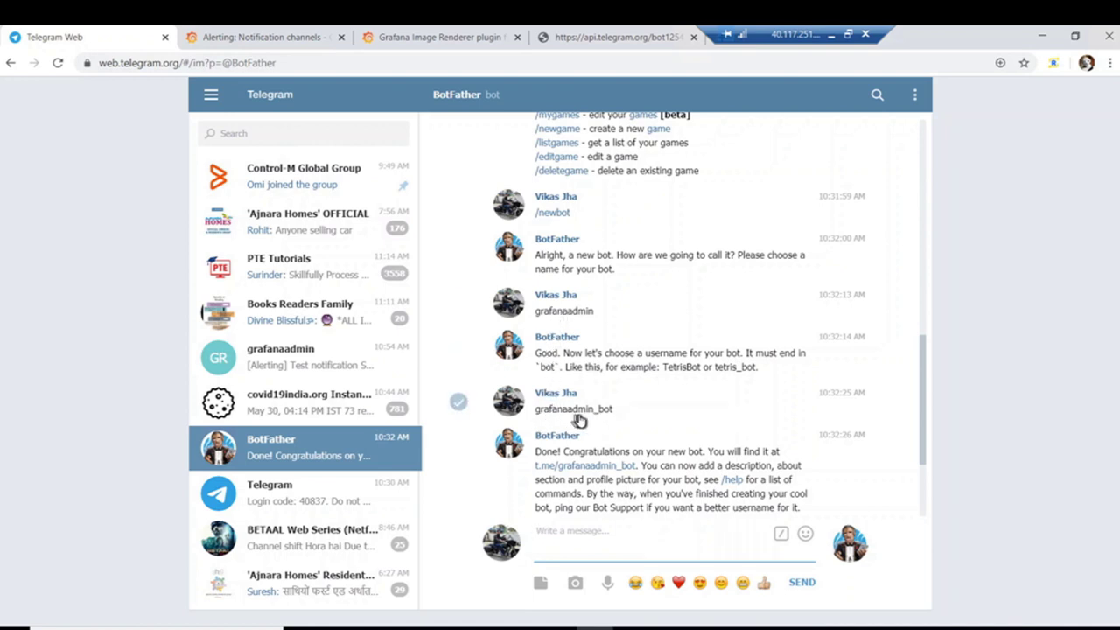
pyautogui.scroll(-3, 644, 414)
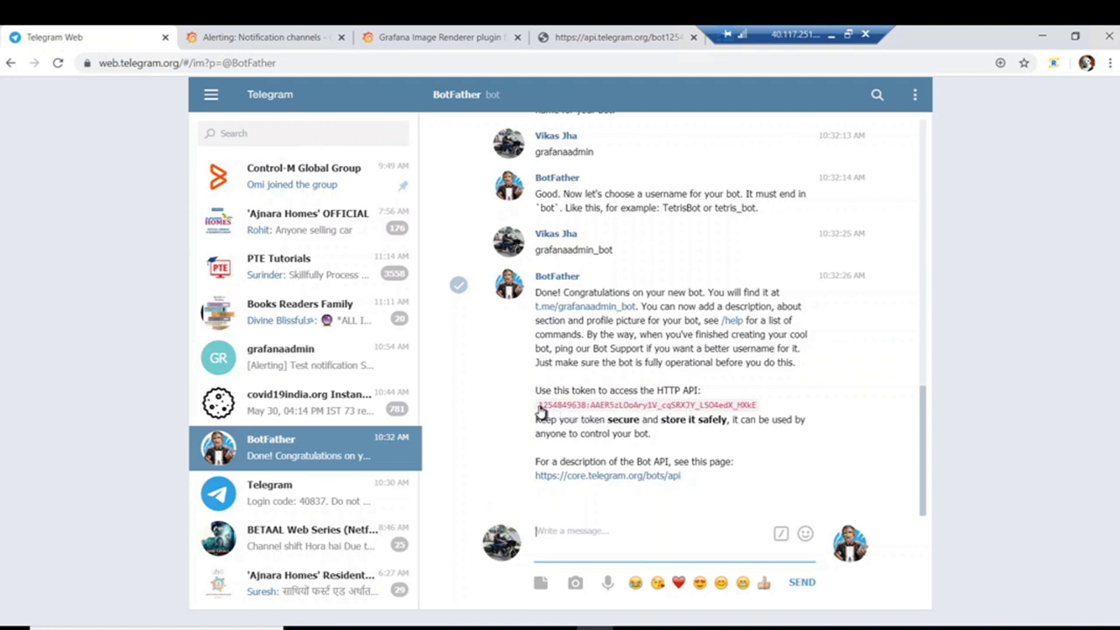
# Step: Copy the full HTTP API token of the grafanaadmin bot from BotFather's final message
pyautogui.moveTo(539, 406); pyautogui.dragTo(759, 407)
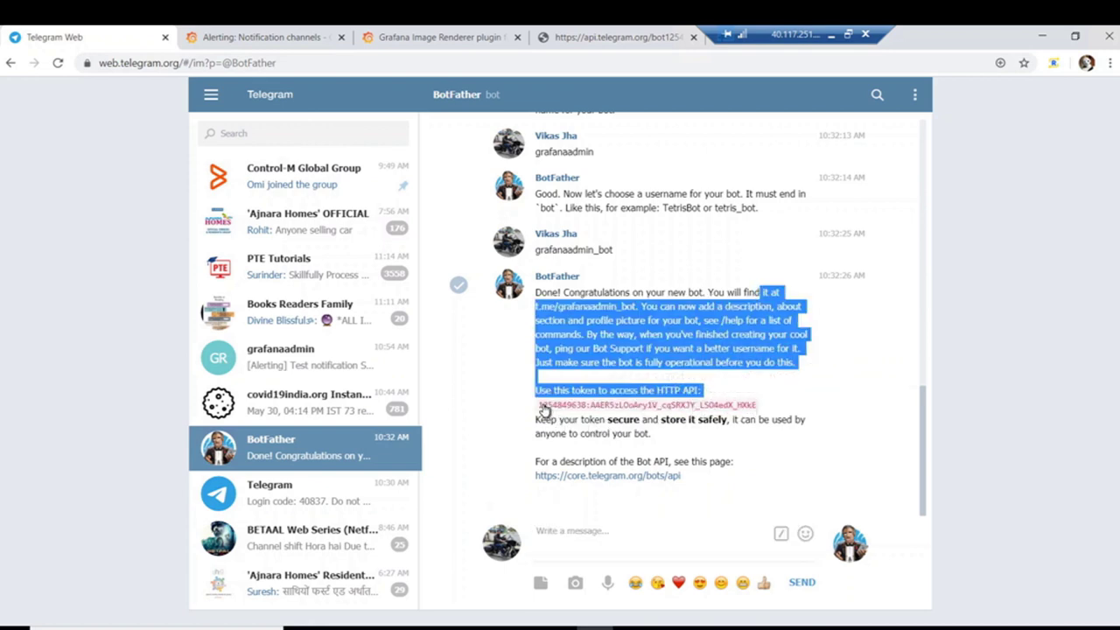
pyautogui.click(613, 422)
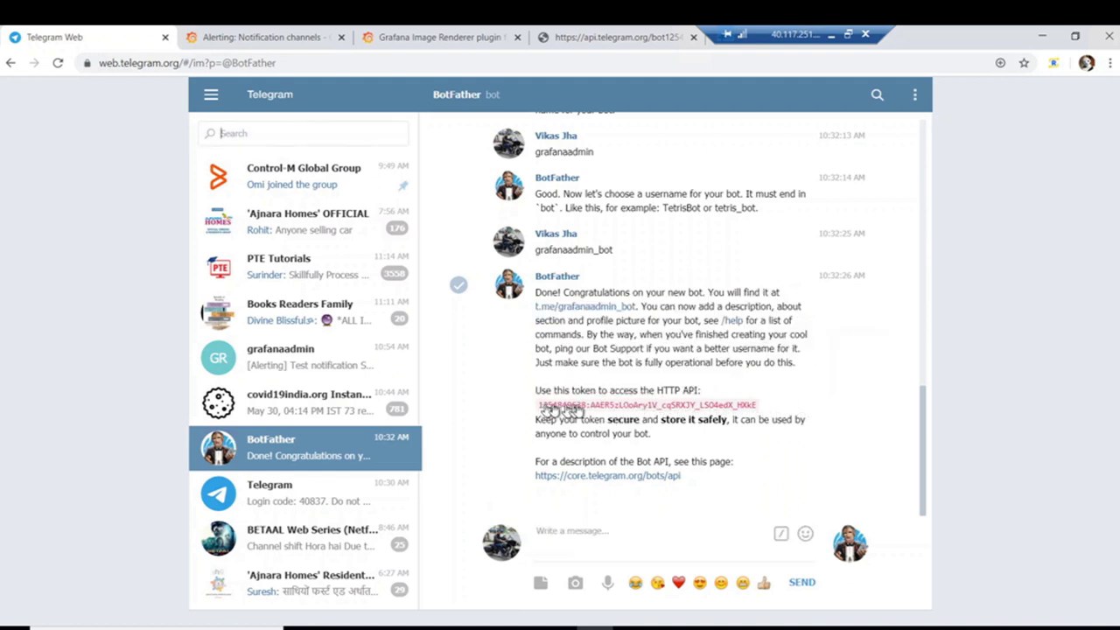
pyautogui.moveTo(534, 406); pyautogui.dragTo(691, 410)
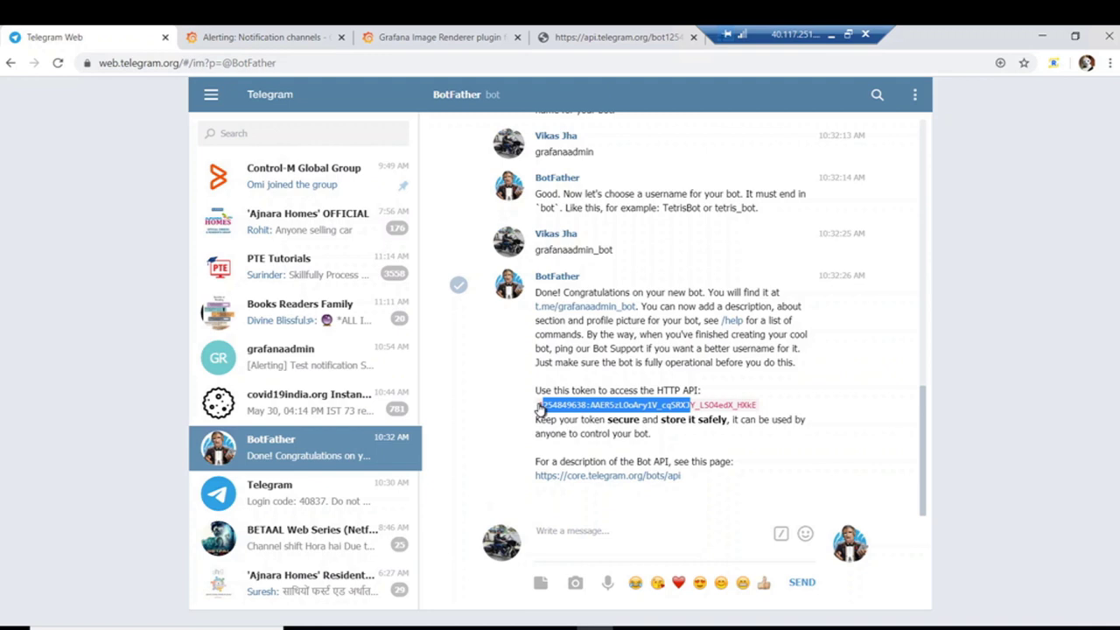
pyautogui.click(540, 410)
pyautogui.moveTo(540, 409); pyautogui.dragTo(778, 411)
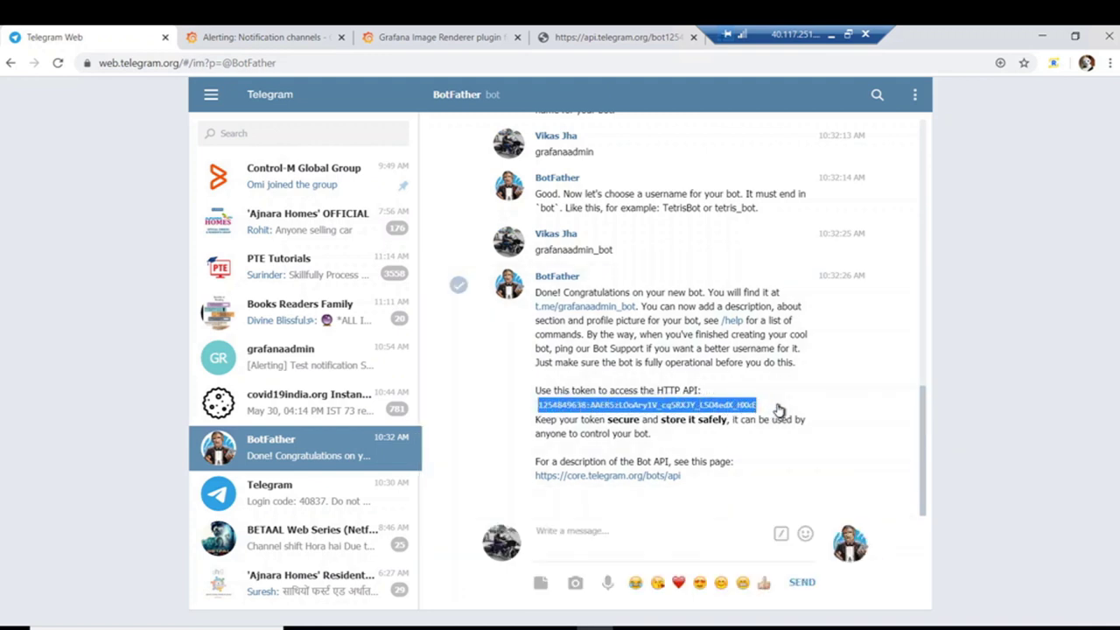
# Step: Switch back to Grafana and paste the bot token as the BOT API Token of the new notification channel
pyautogui.click(832, 37)
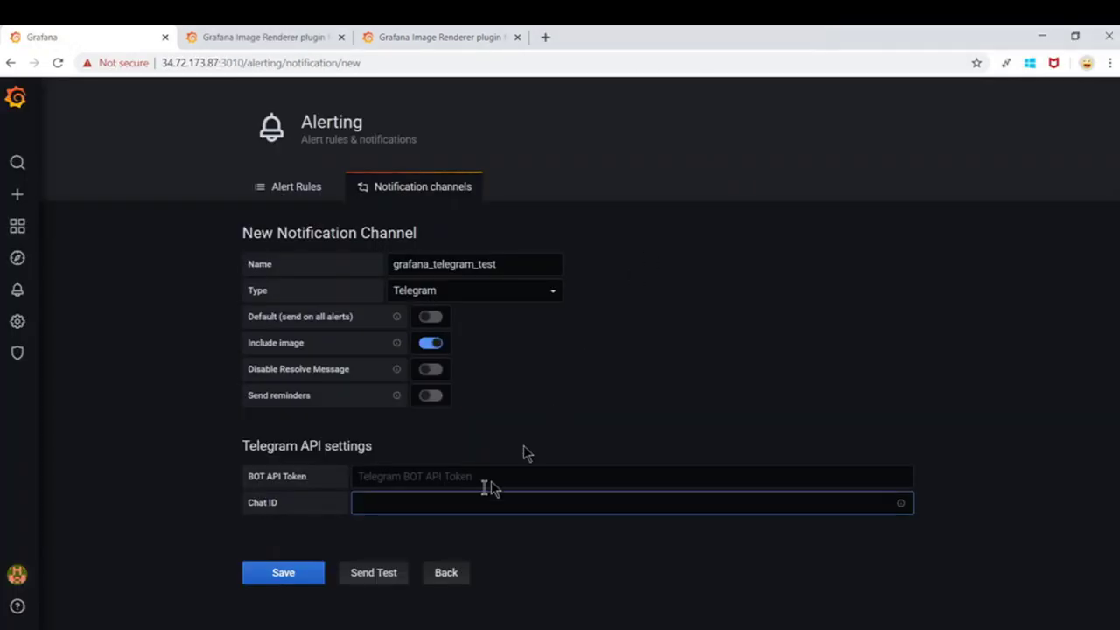
pyautogui.click(440, 477)
pyautogui.hotkey('ctrl', 'v')
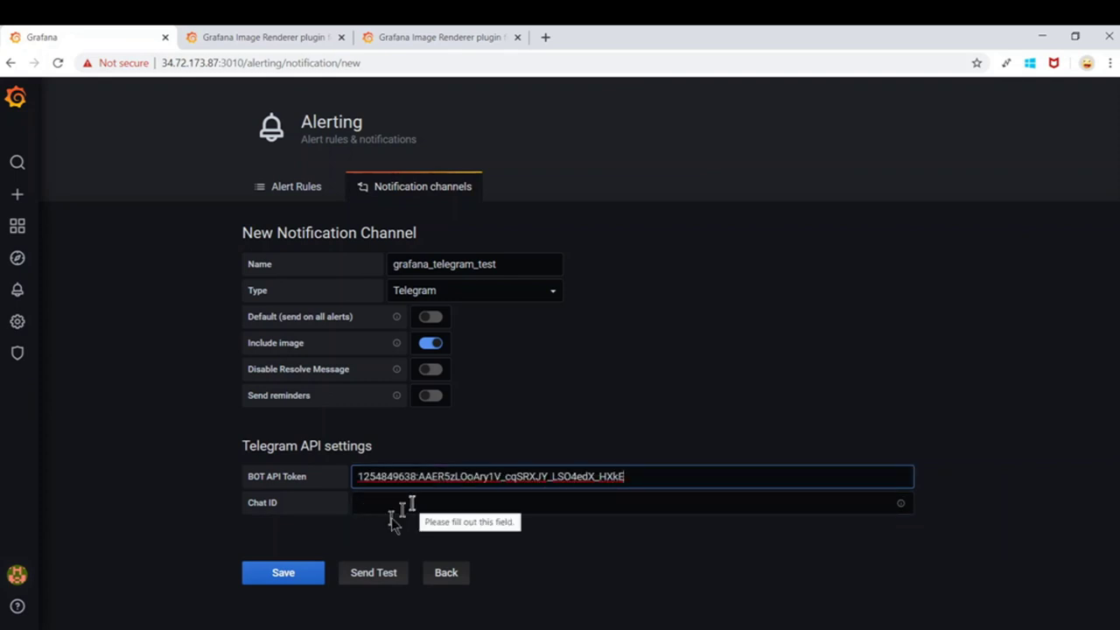
# Step: Switch to Telegram Web, start a new group and add grafanaadmin_bot as its member
pyautogui.click(830, 34)
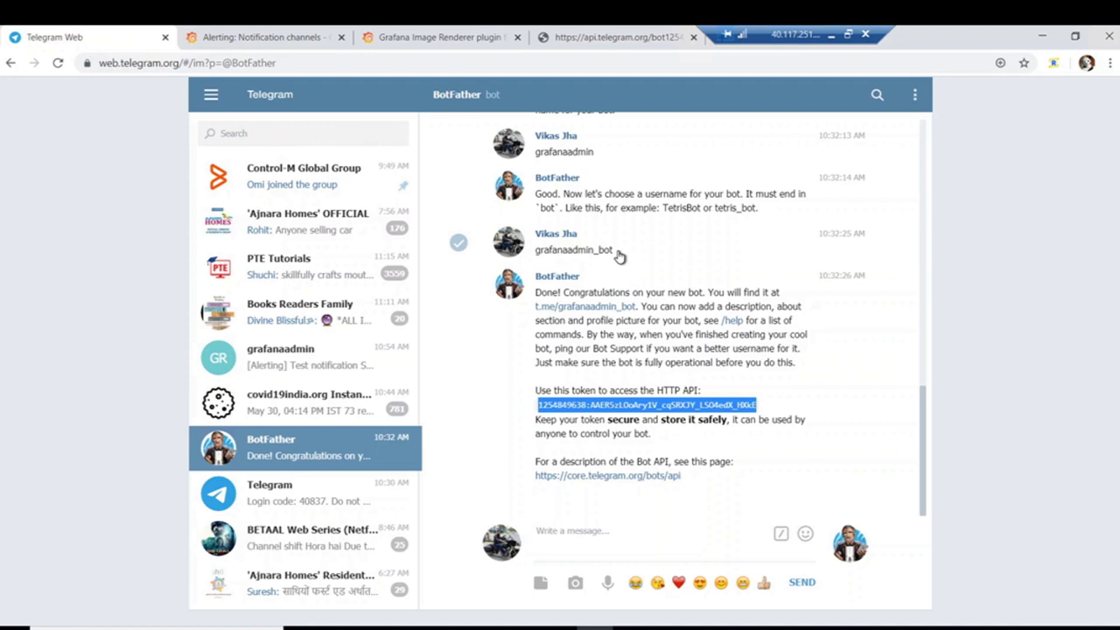
pyautogui.click(210, 97)
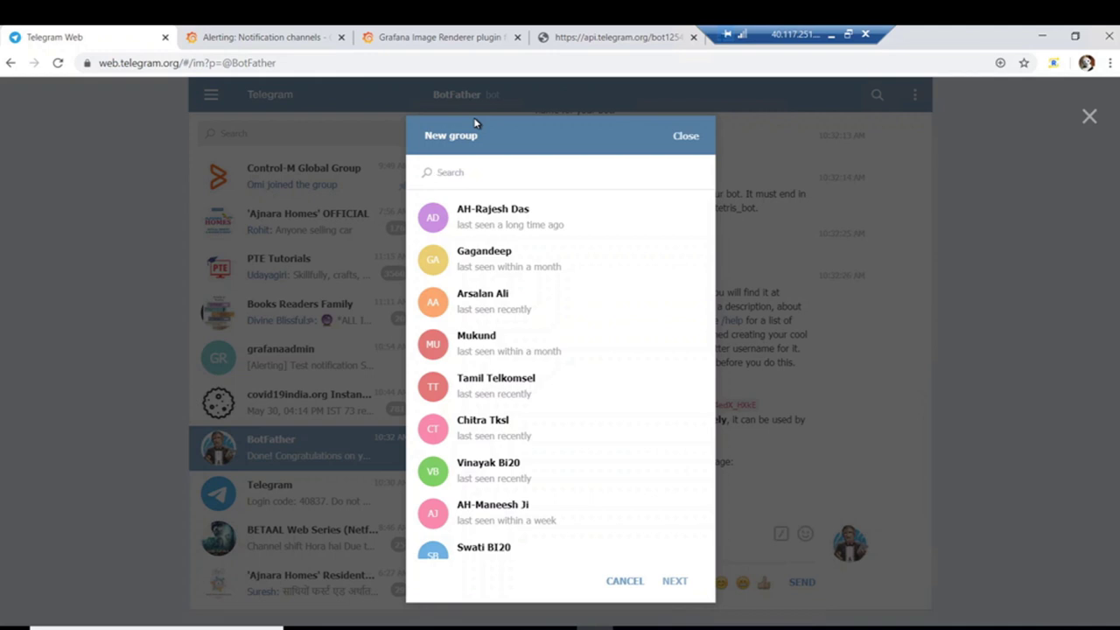
pyautogui.write('grafanaadmi')
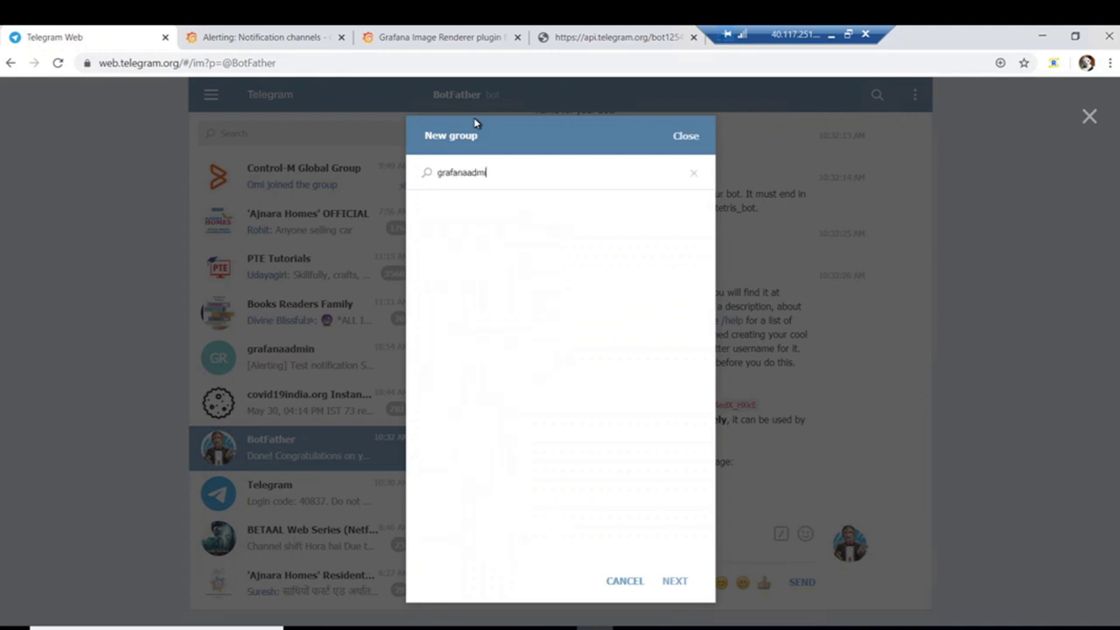
pyautogui.write('n_bot')
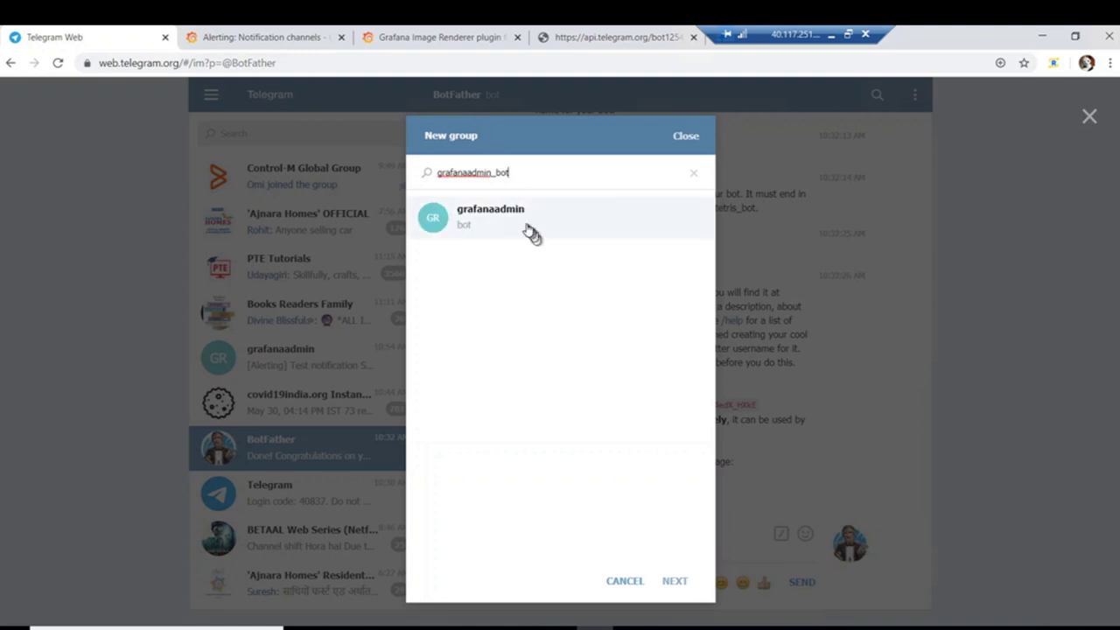
pyautogui.click(495, 220)
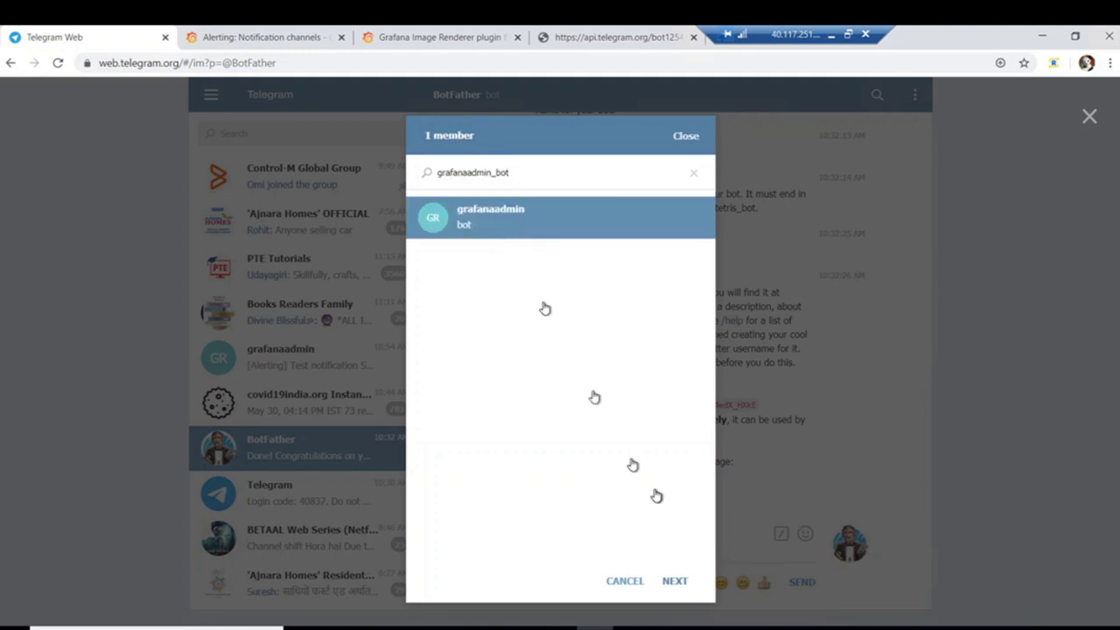
pyautogui.click(674, 583)
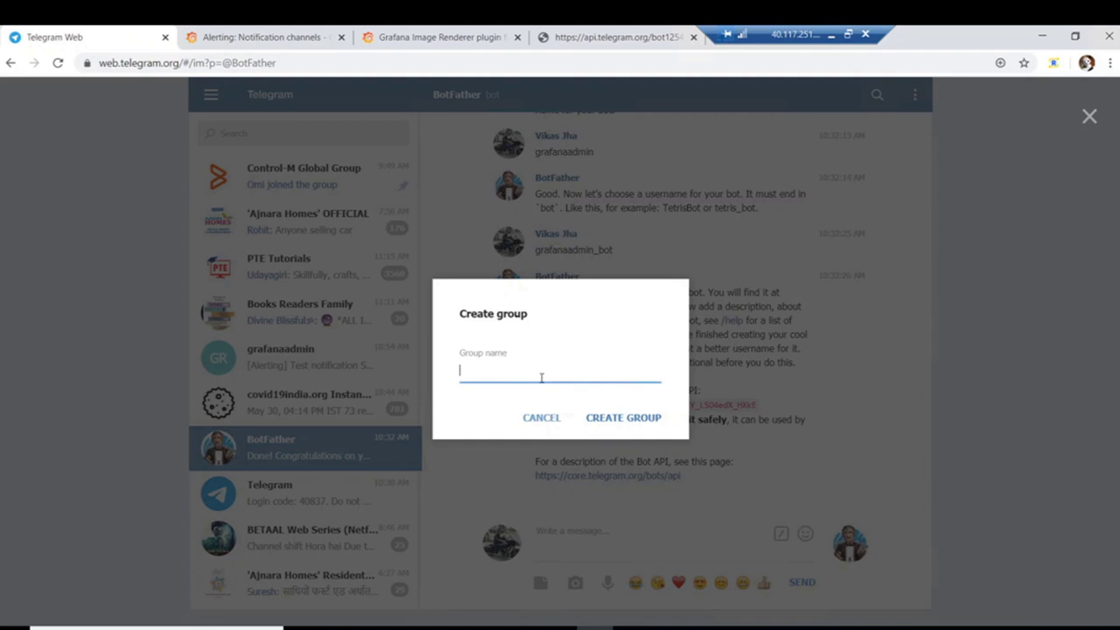
# Step: Name the new group grafanaops_telegram_group and create it
pyautogui.write('grafana')
pyautogui.write('_')
pyautogui.write('ops')
pyautogui.write('telegram_group')
pyautogui.click(624, 420)
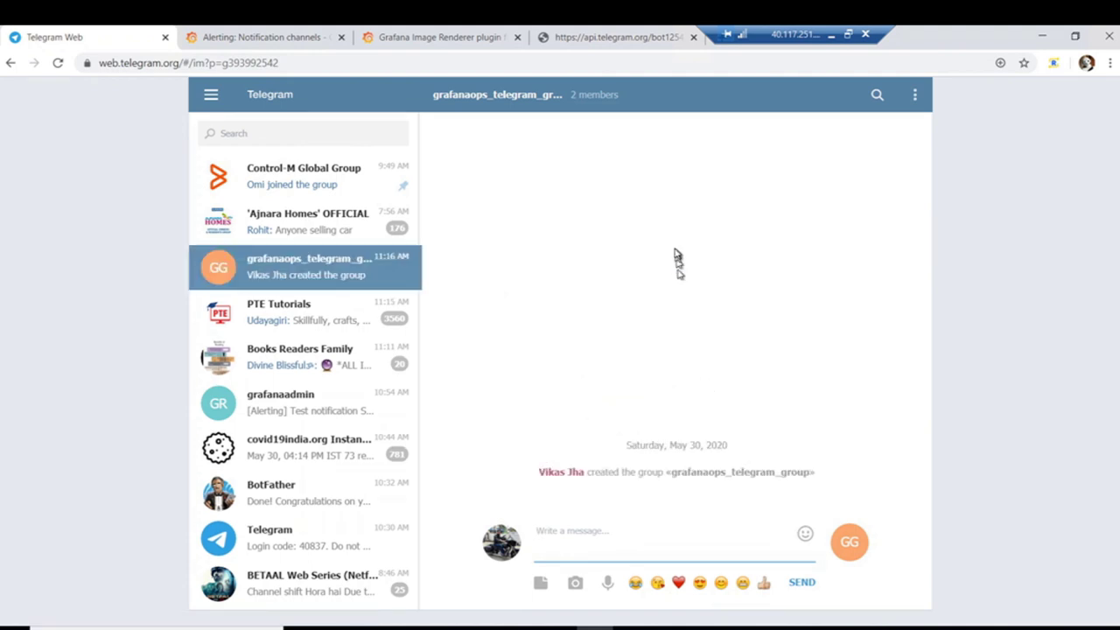
# Step: Check the new group's info and member list, including the grafanaadmin bot's contact info
pyautogui.click(683, 104)
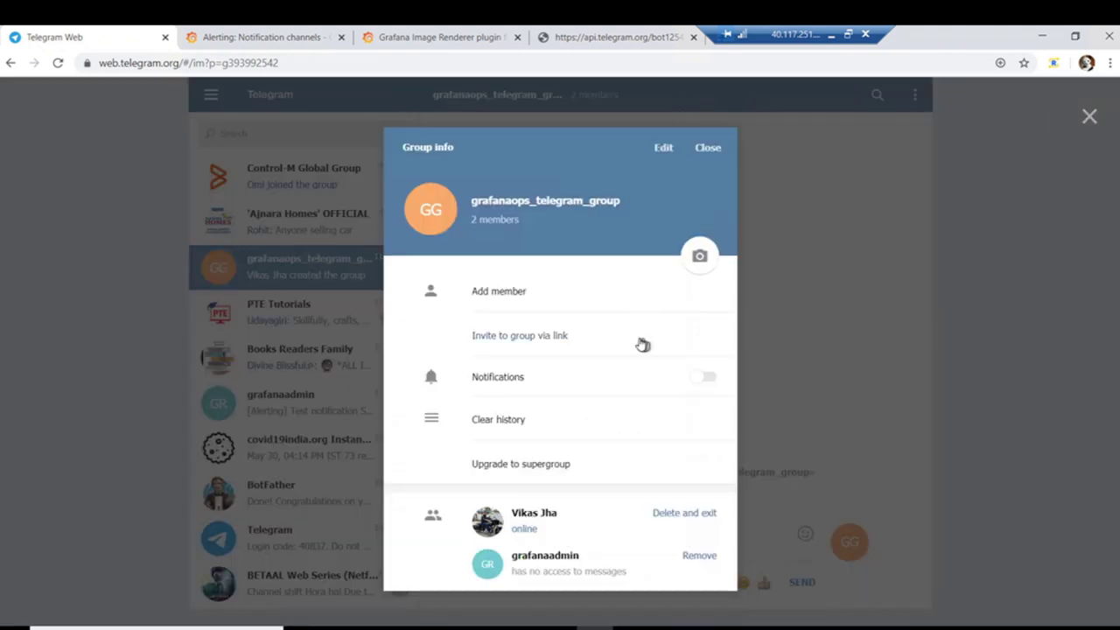
pyautogui.click(548, 558)
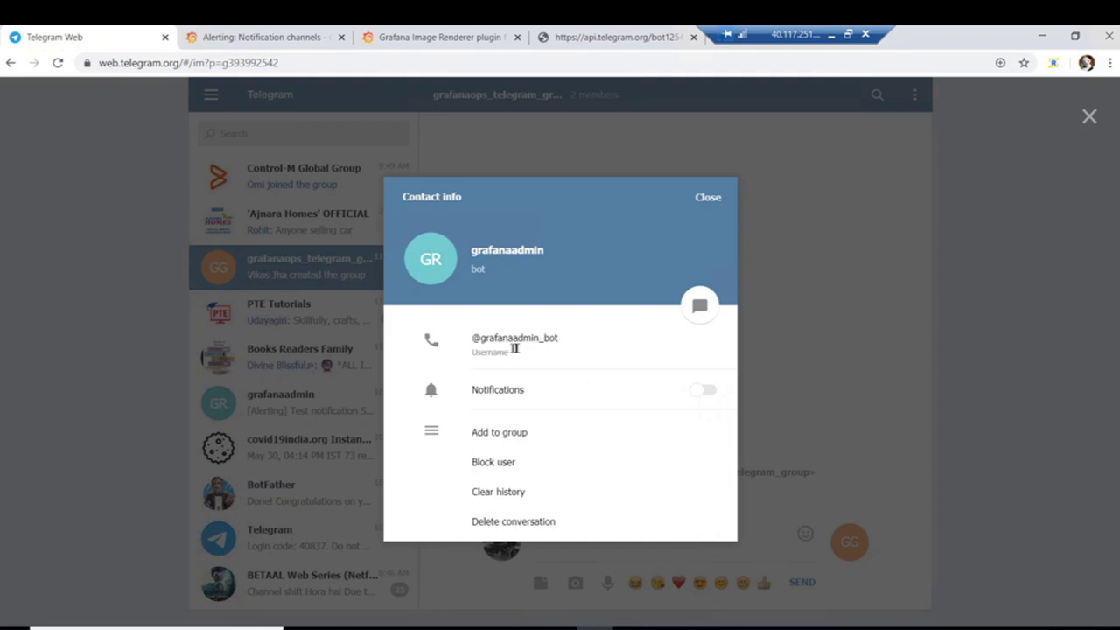
pyautogui.click(709, 200)
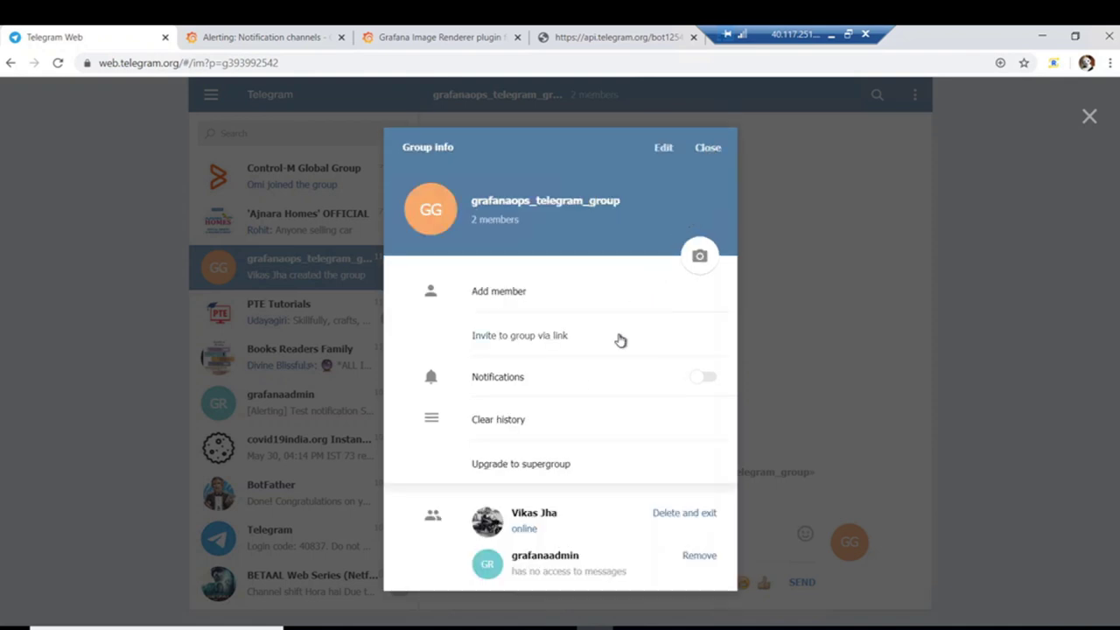
pyautogui.click(709, 148)
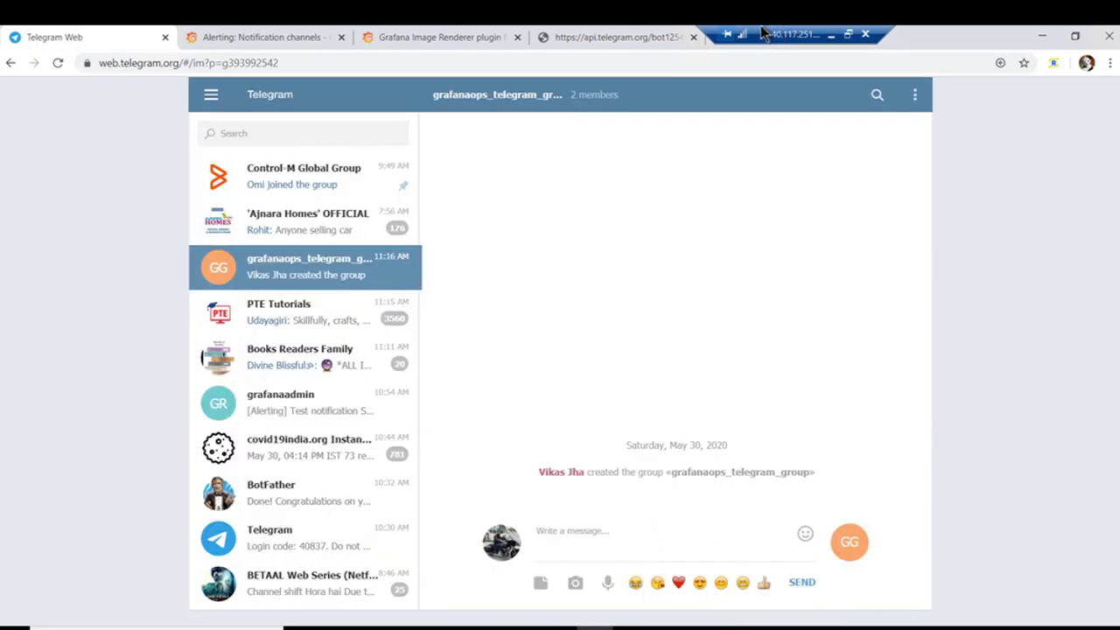
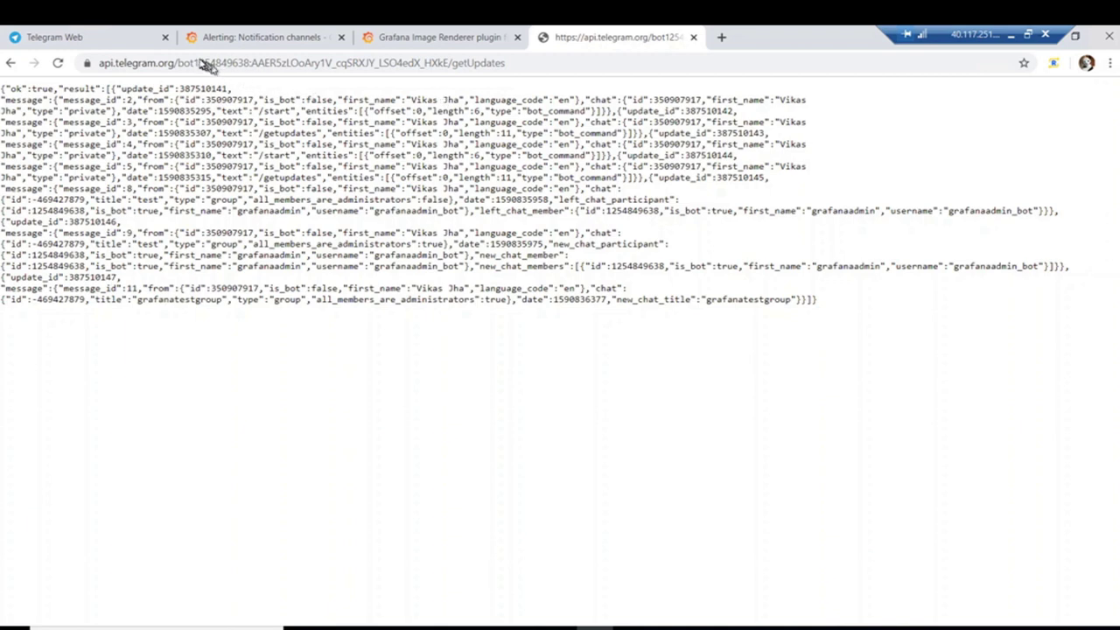
pyautogui.moveTo(193, 63); pyautogui.dragTo(452, 64)
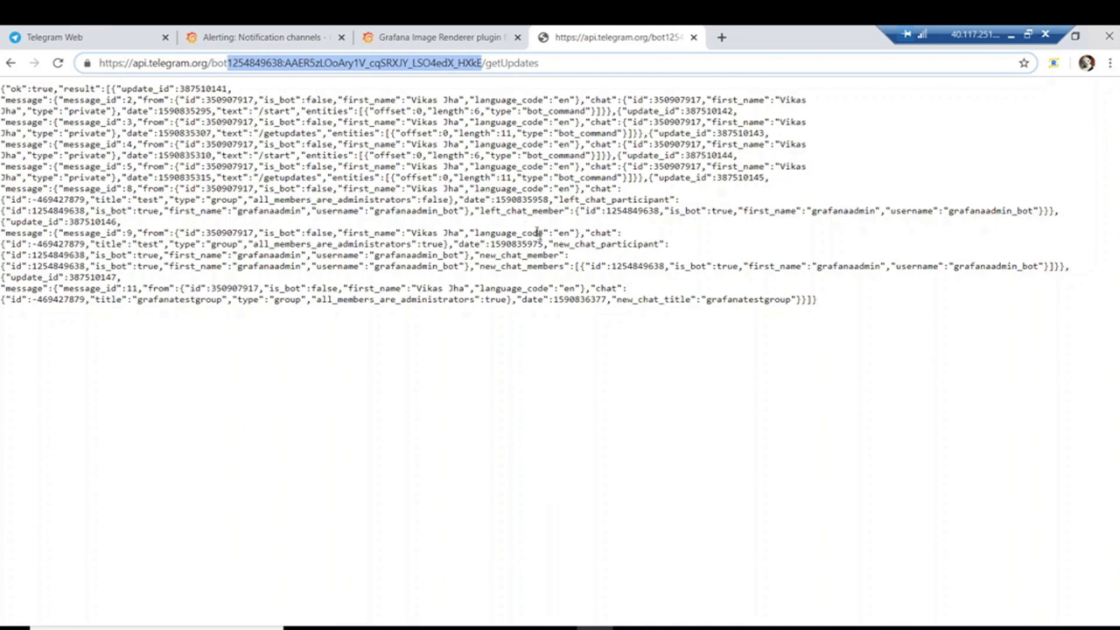
pyautogui.click(105, 37)
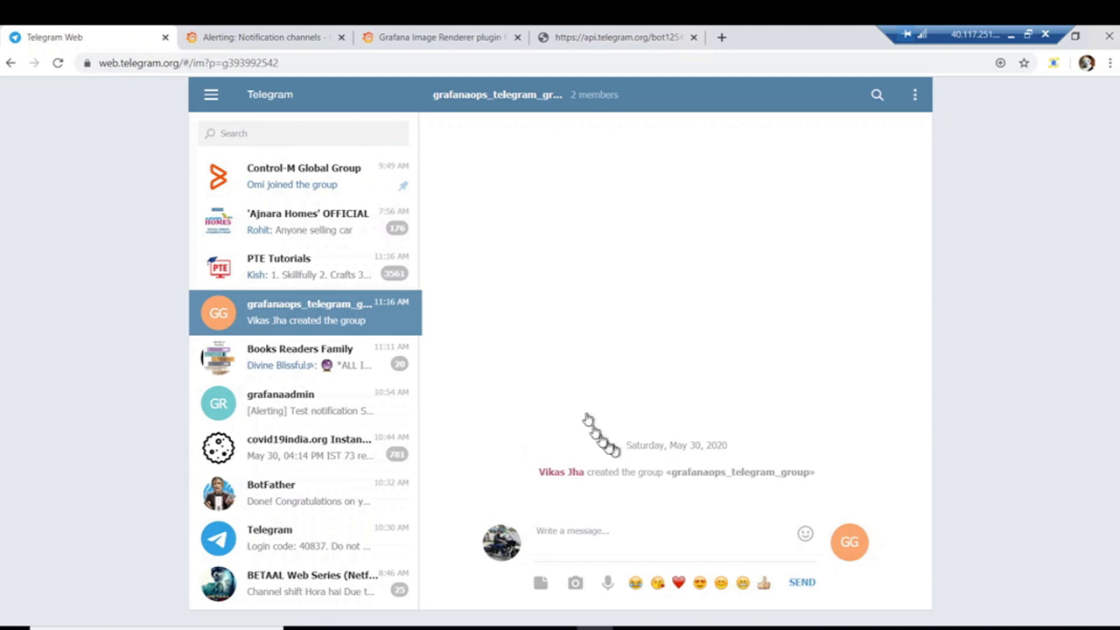
pyautogui.click(577, 532)
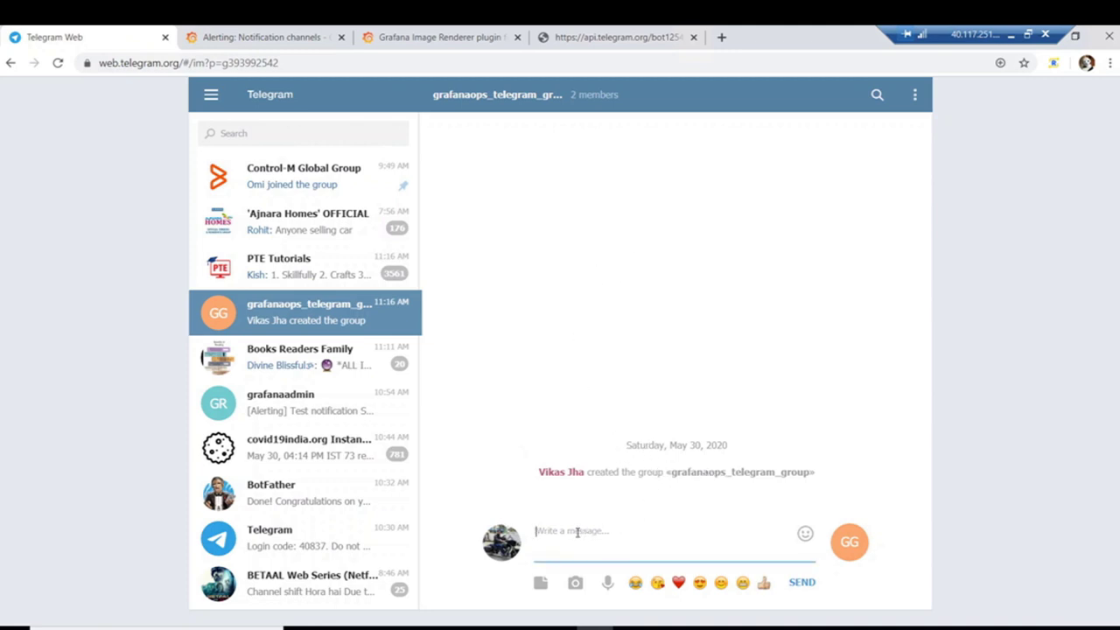
pyautogui.write('hi @')
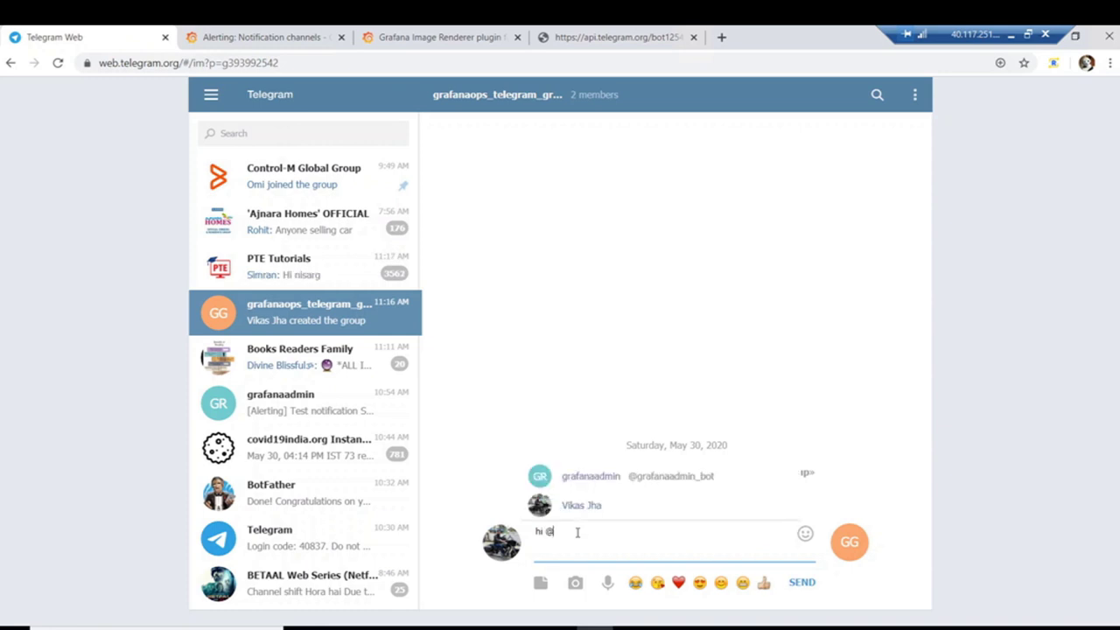
pyautogui.write('gr')
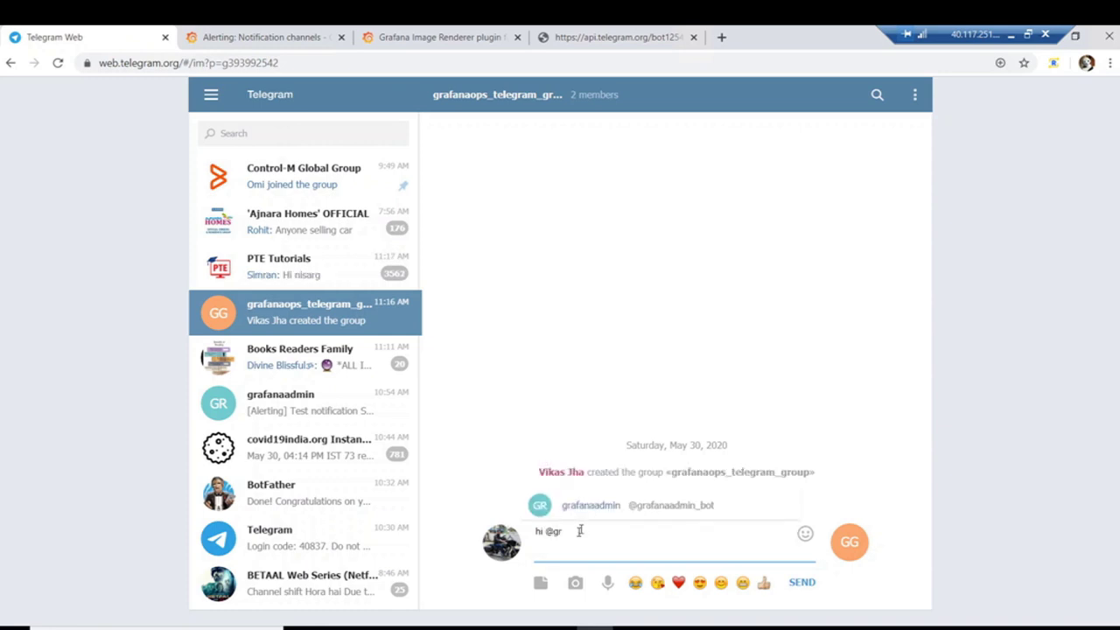
pyautogui.click(670, 508)
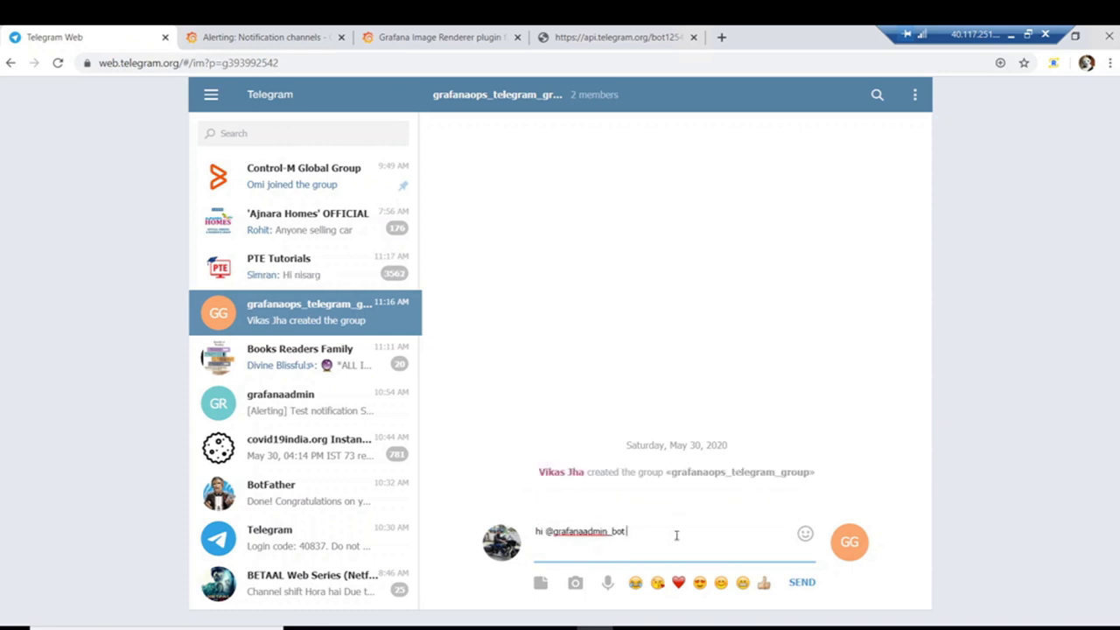
pyautogui.press('Return')
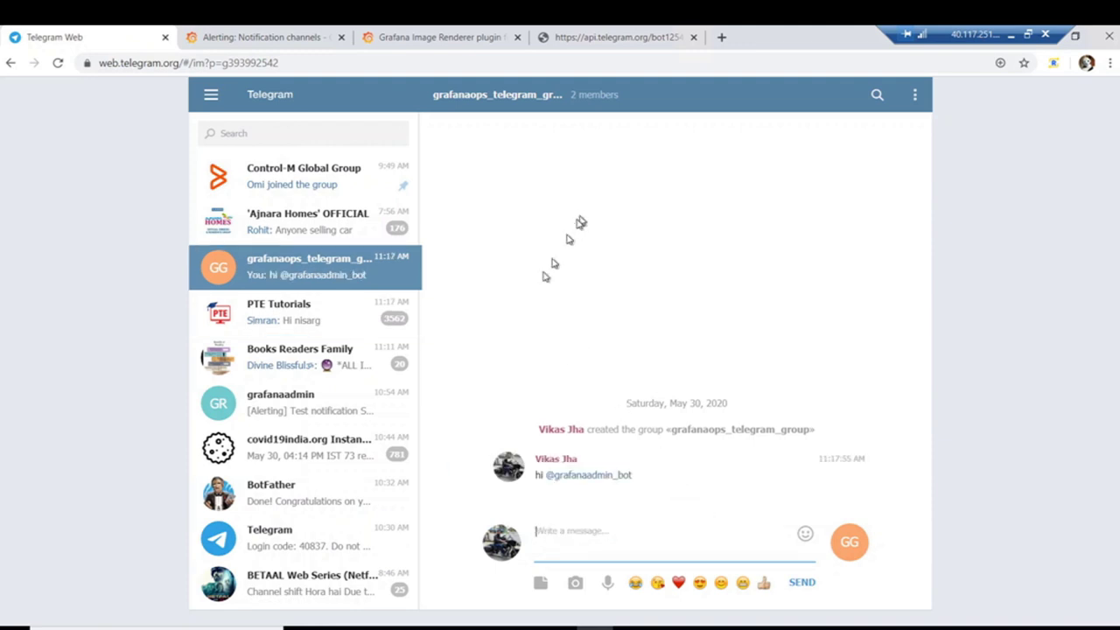
# Step: Check the bot token in the BotFather chat and reload the bot's getUpdates API page
pyautogui.click(295, 502)
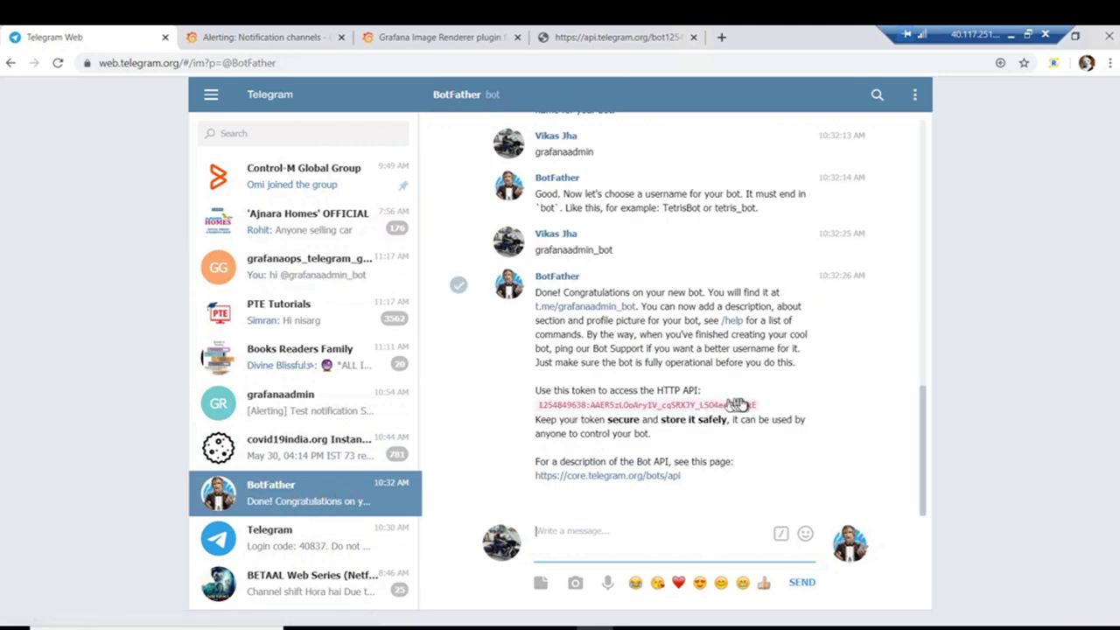
pyautogui.click(638, 36)
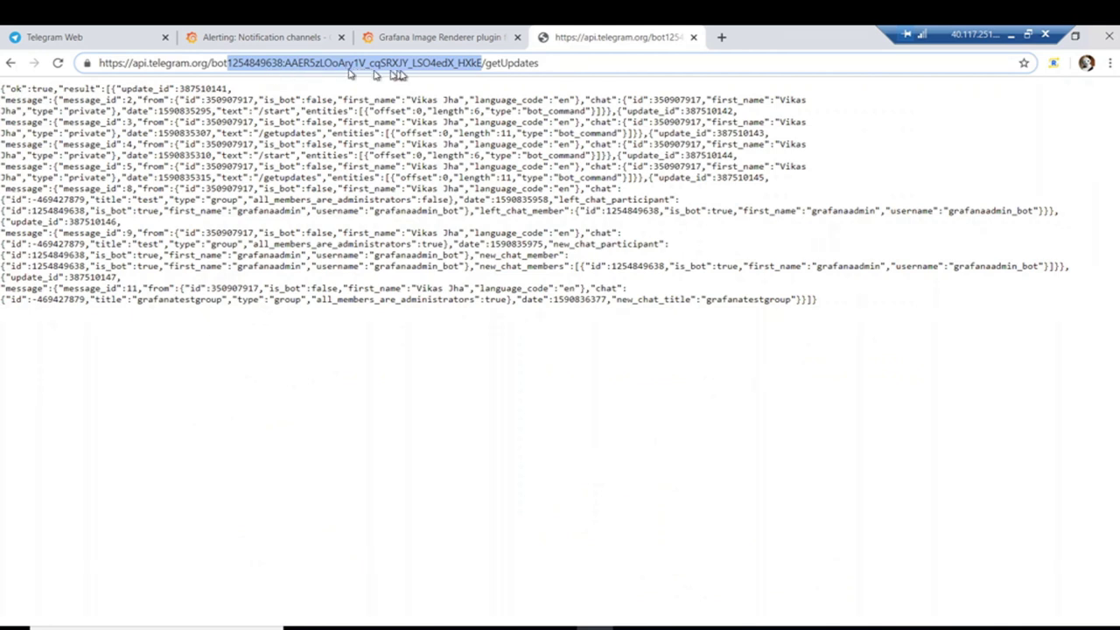
pyautogui.click(563, 65)
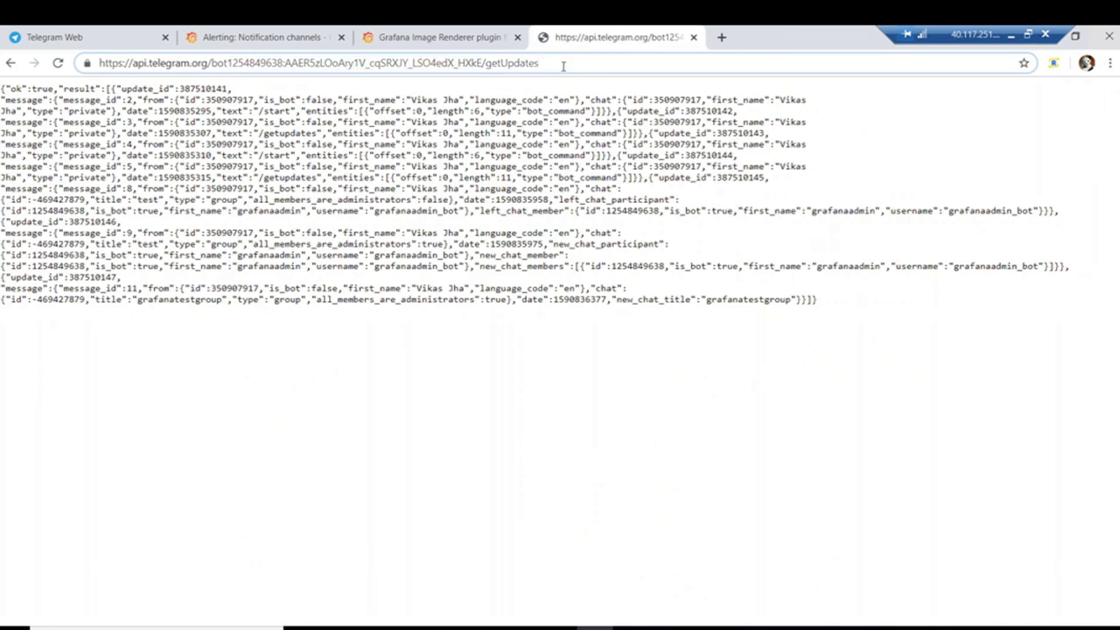
pyautogui.press('Return')
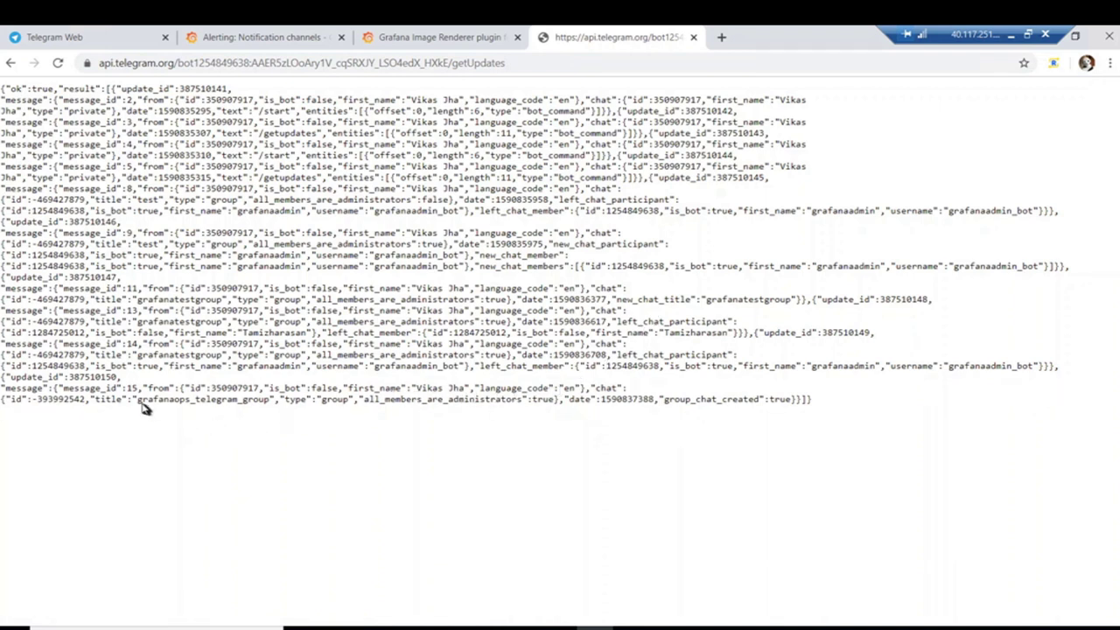
# Step: Find the grafanaops_telegram_group entry in the getUpdates response and copy its chat ID, including the minus sign
pyautogui.moveTo(136, 399); pyautogui.dragTo(261, 400)
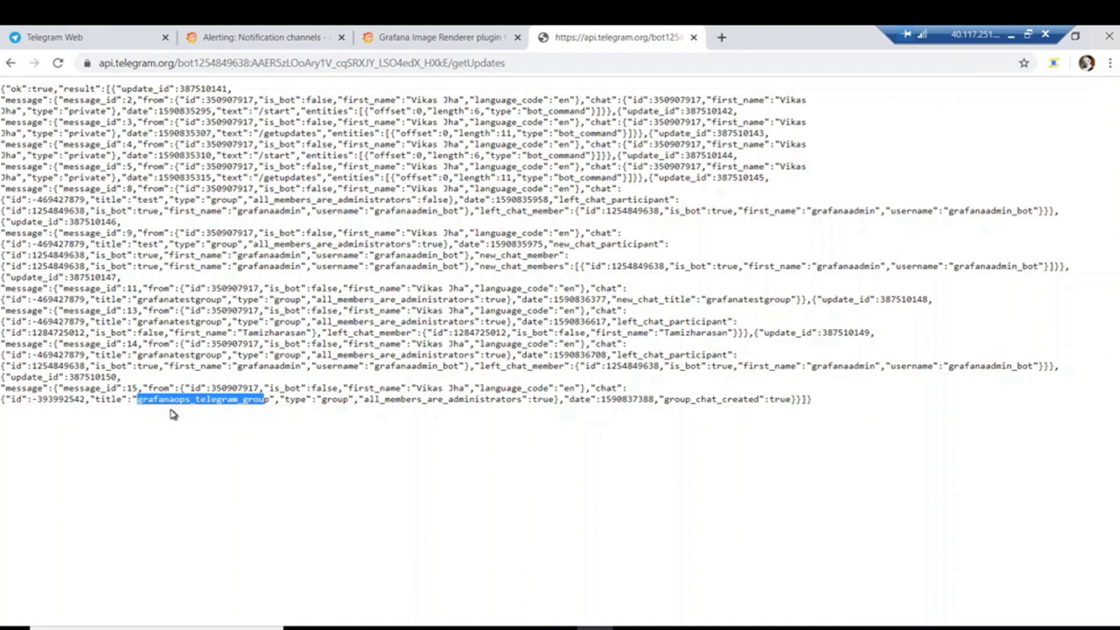
pyautogui.doubleClick(20, 399)
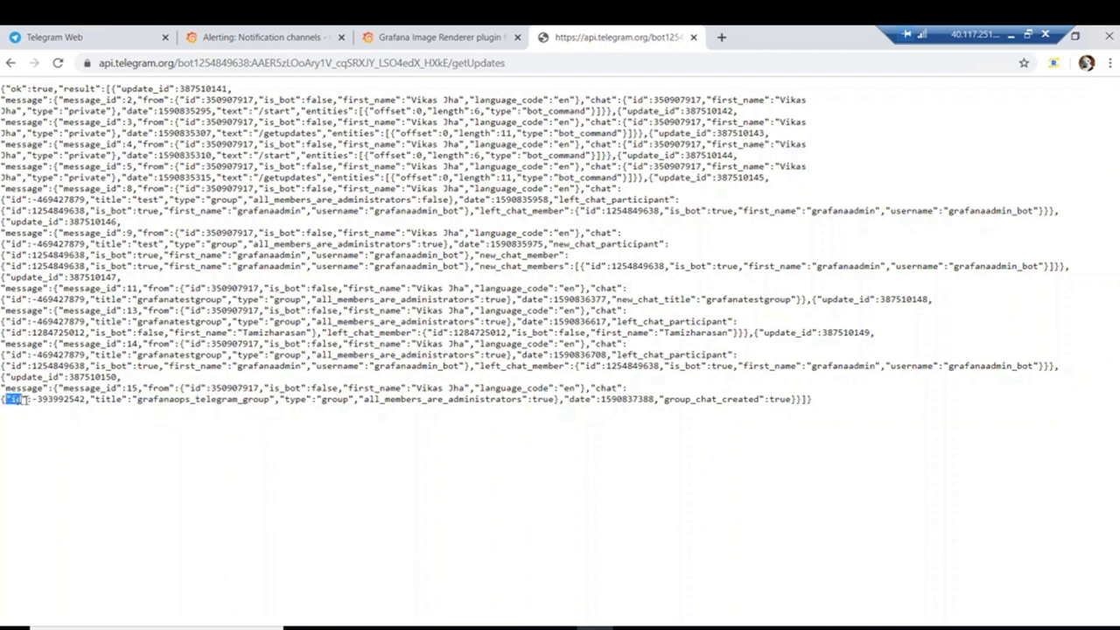
pyautogui.click(32, 399)
pyautogui.moveTo(39, 399); pyautogui.dragTo(78, 399)
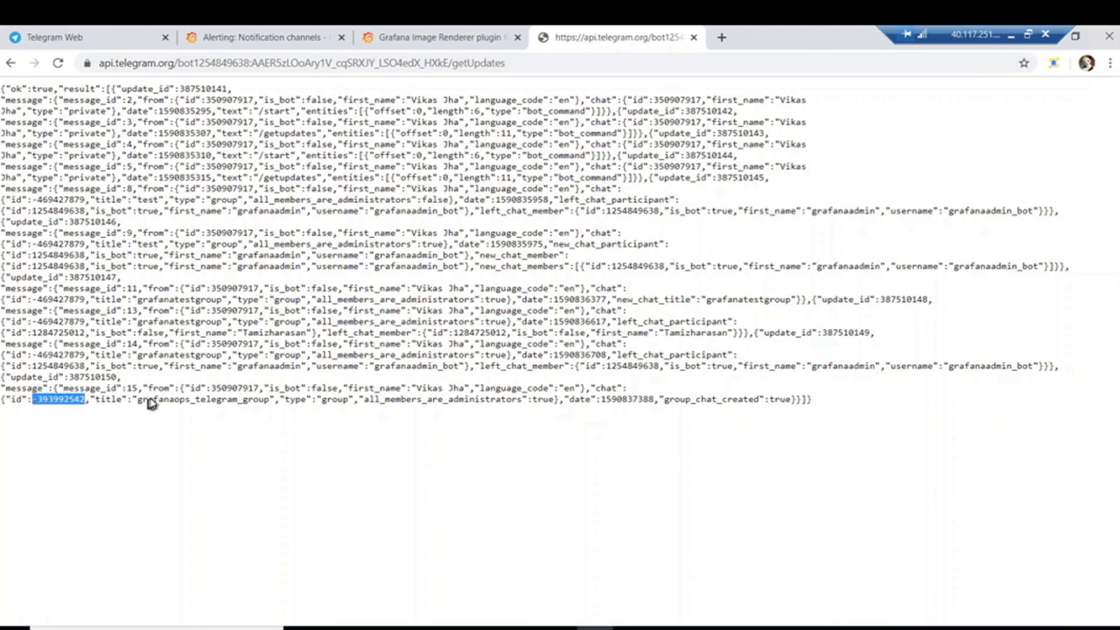
pyautogui.hotkey('ctrl', '+')
pyautogui.hotkey('ctrl', '+')
pyautogui.hotkey('ctrl', '+')
pyautogui.hotkey('ctrl', '+')
pyautogui.hotkey('ctrl', '+')
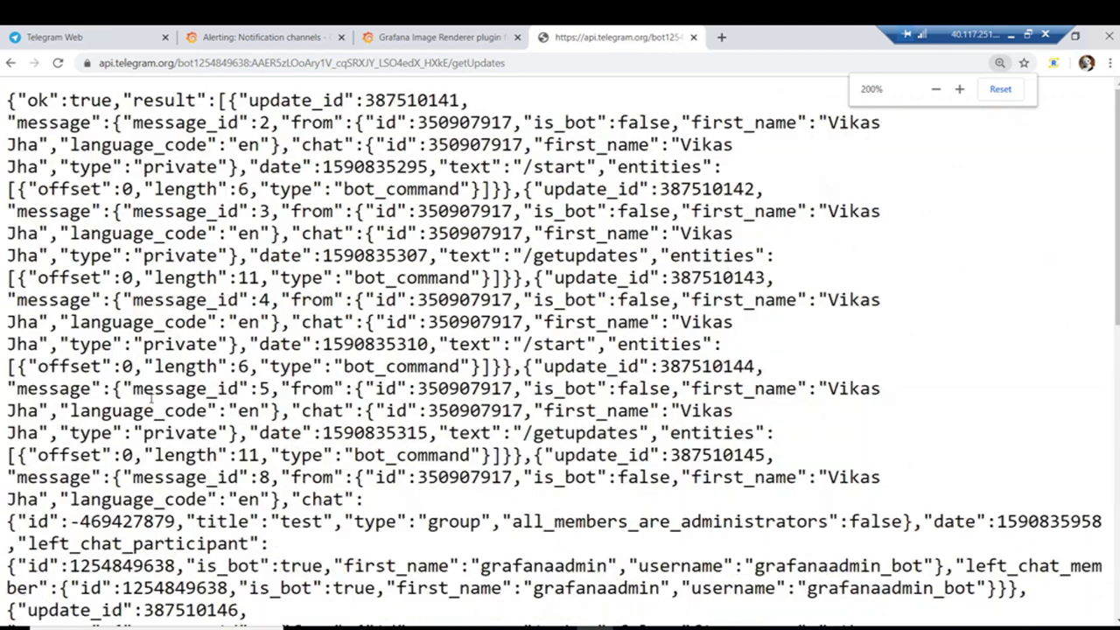
pyautogui.scroll(-5, 151, 396)
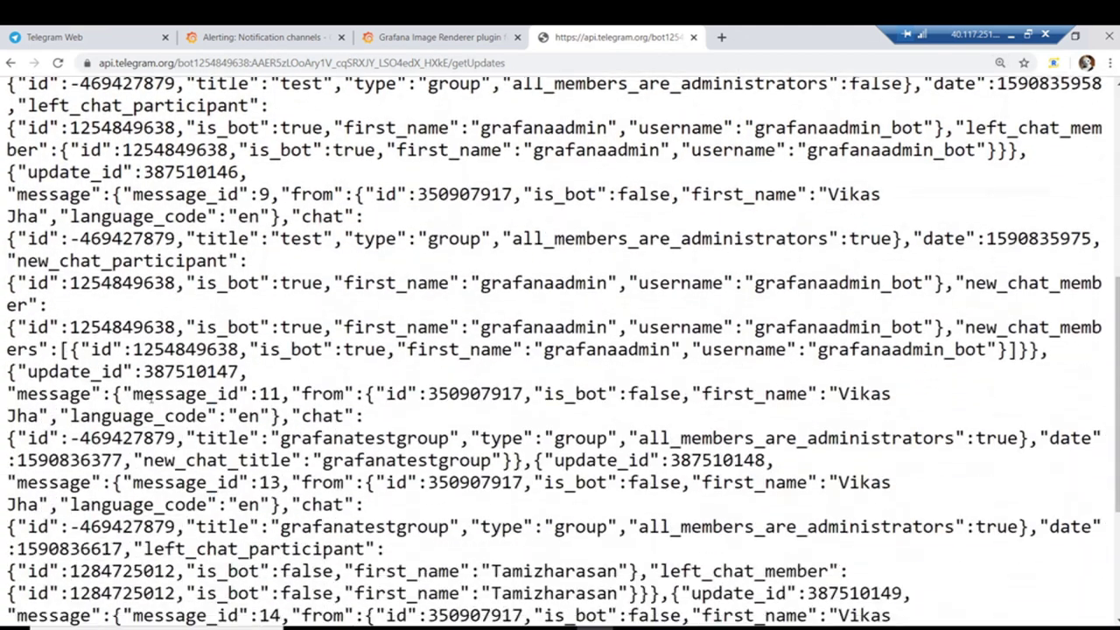
pyautogui.scroll(-2, 151, 395)
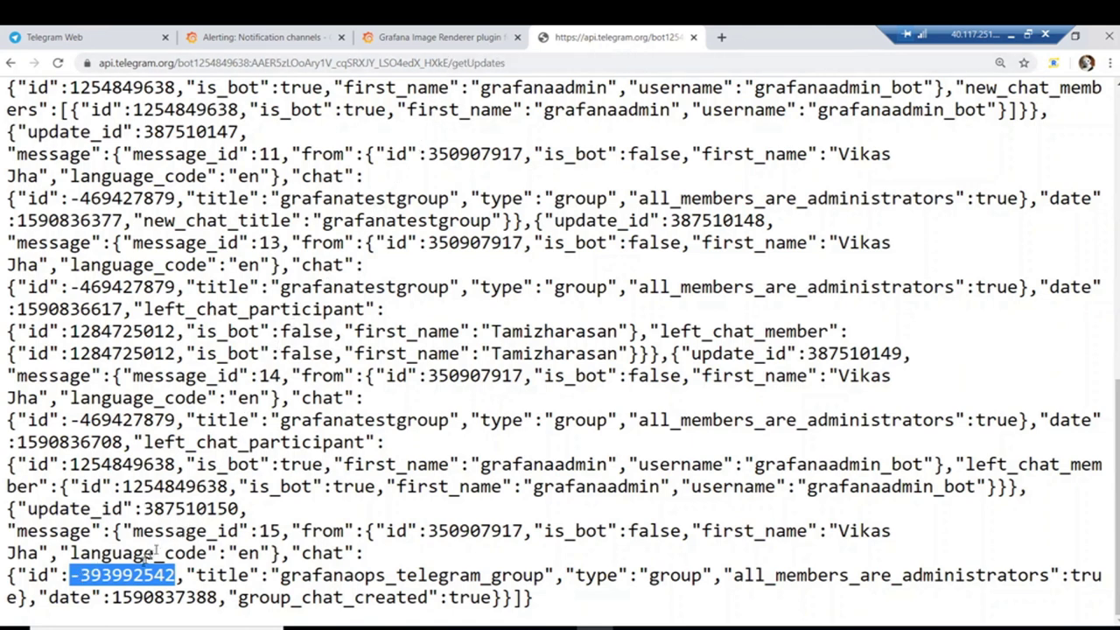
pyautogui.rightClick(127, 573)
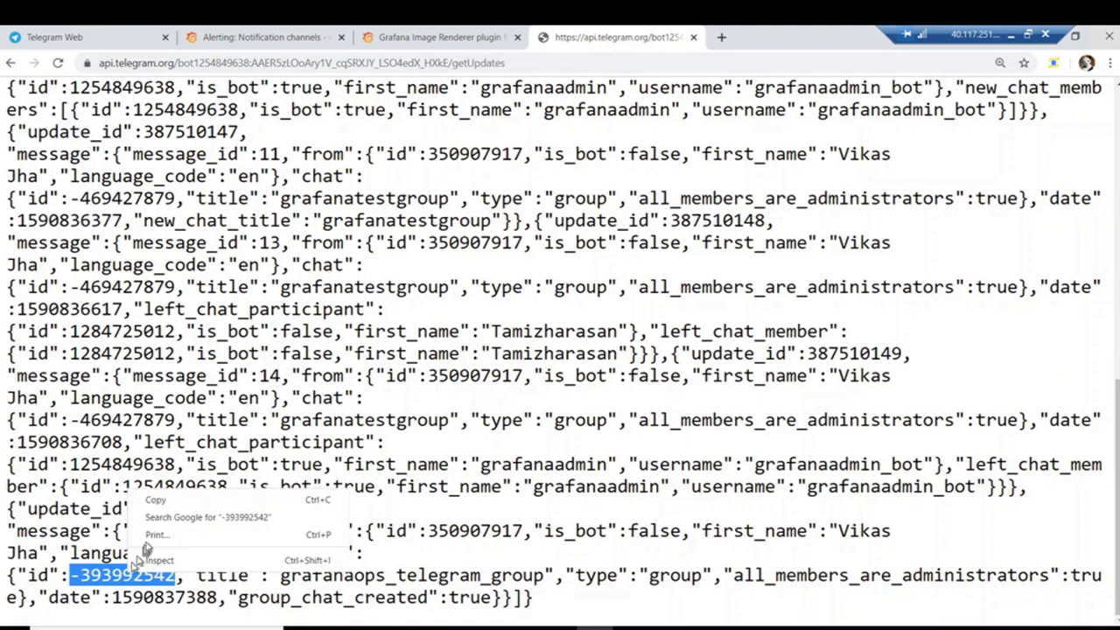
pyautogui.click(170, 497)
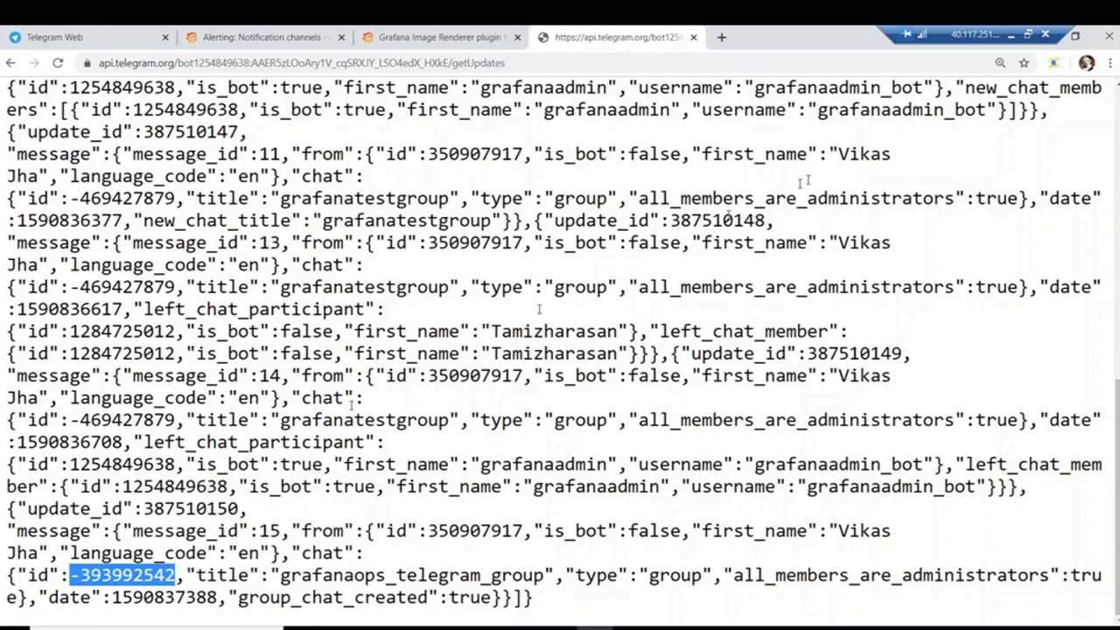
# Step: Switch back to Grafana and paste the copied group ID as the Chat ID of the new notification channel
pyautogui.click(1010, 35)
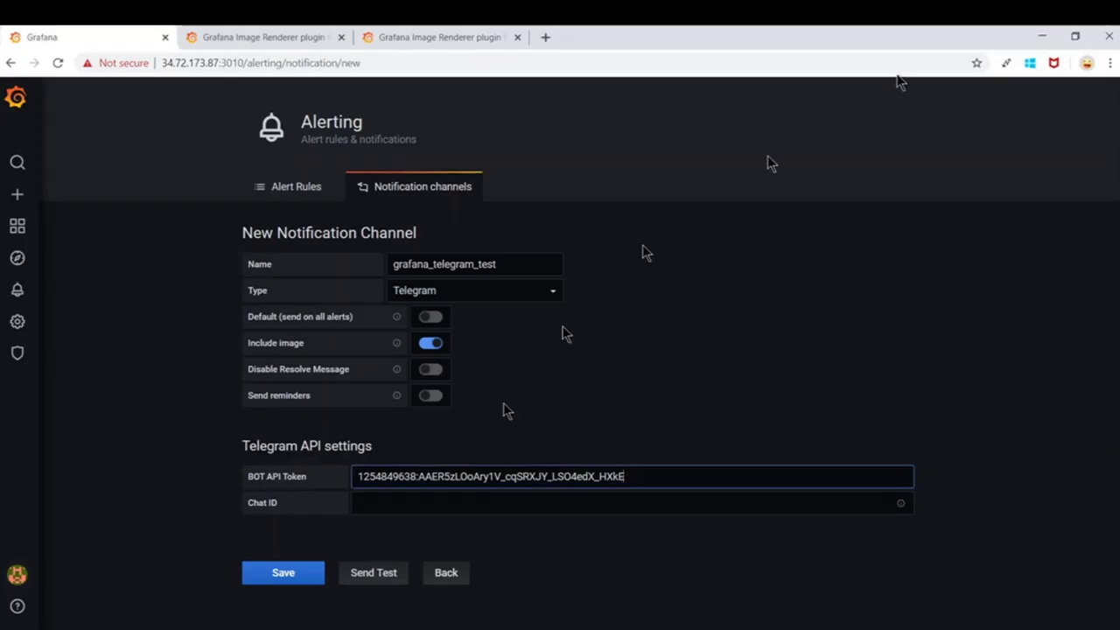
pyautogui.click(407, 504)
pyautogui.hotkey('ctrl', 'v')
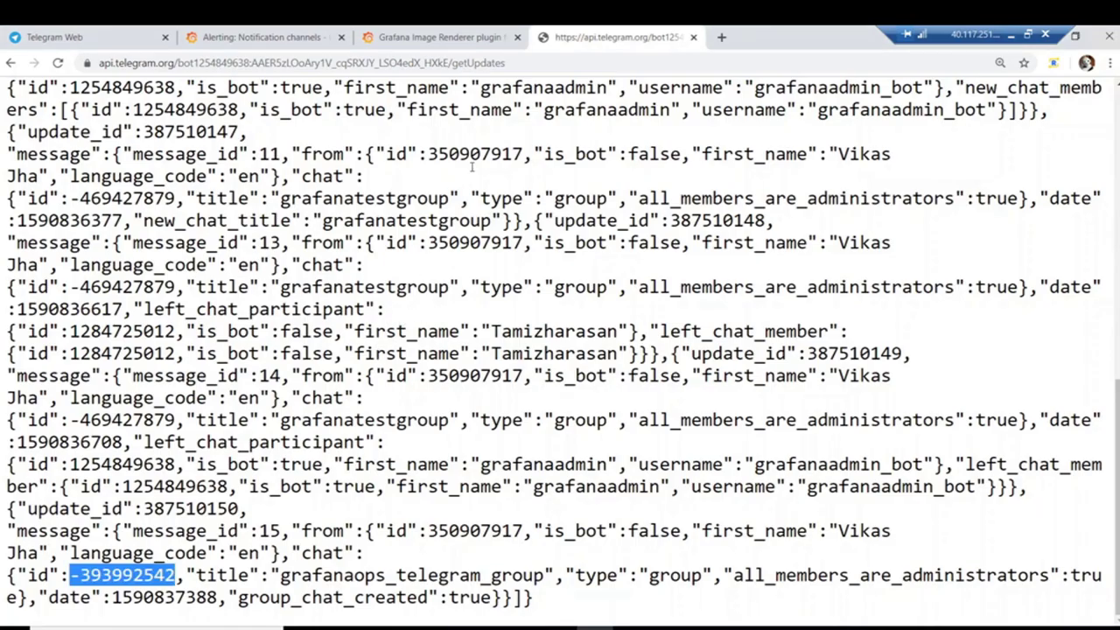
# Step: Return to Telegram Web and open the grafanaops_telegram_group chat
pyautogui.hotkey('ctrl', '-')
pyautogui.hotkey('ctrl', '-')
pyautogui.hotkey('ctrl', '-')
pyautogui.click(91, 35)
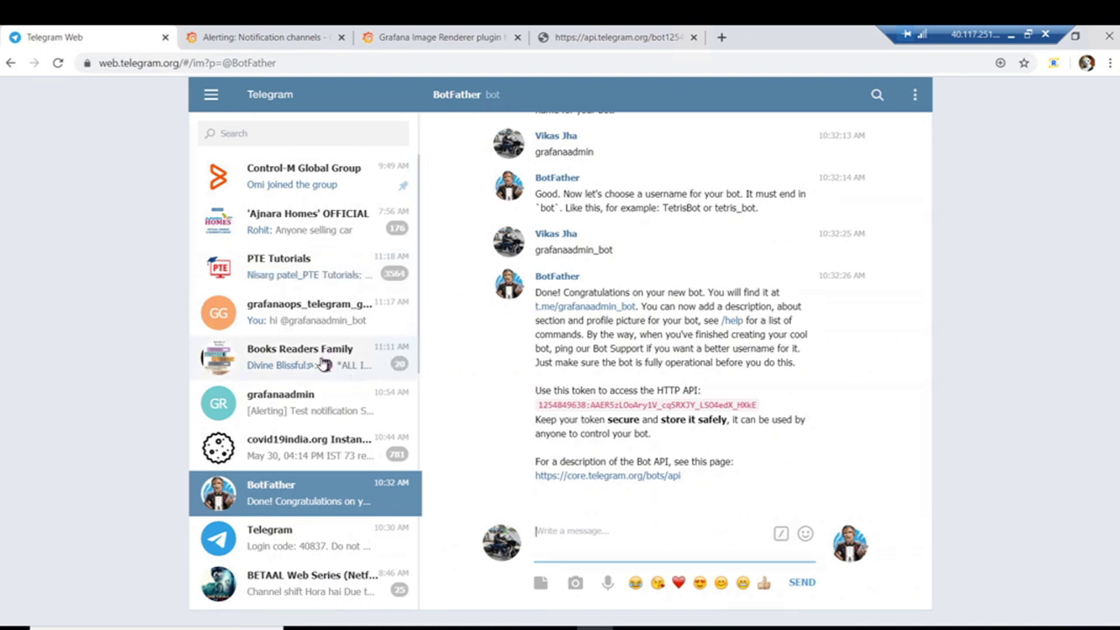
pyautogui.click(289, 317)
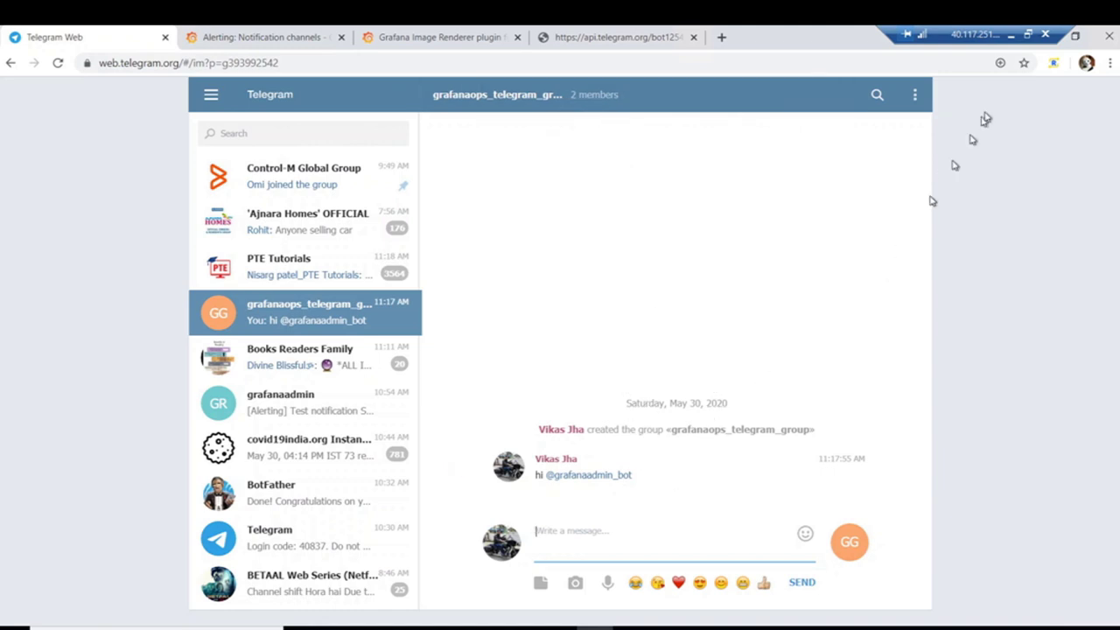
# Step: Send a test notification from the new Grafana channel and check its arrival in the Telegram group
pyautogui.click(1010, 41)
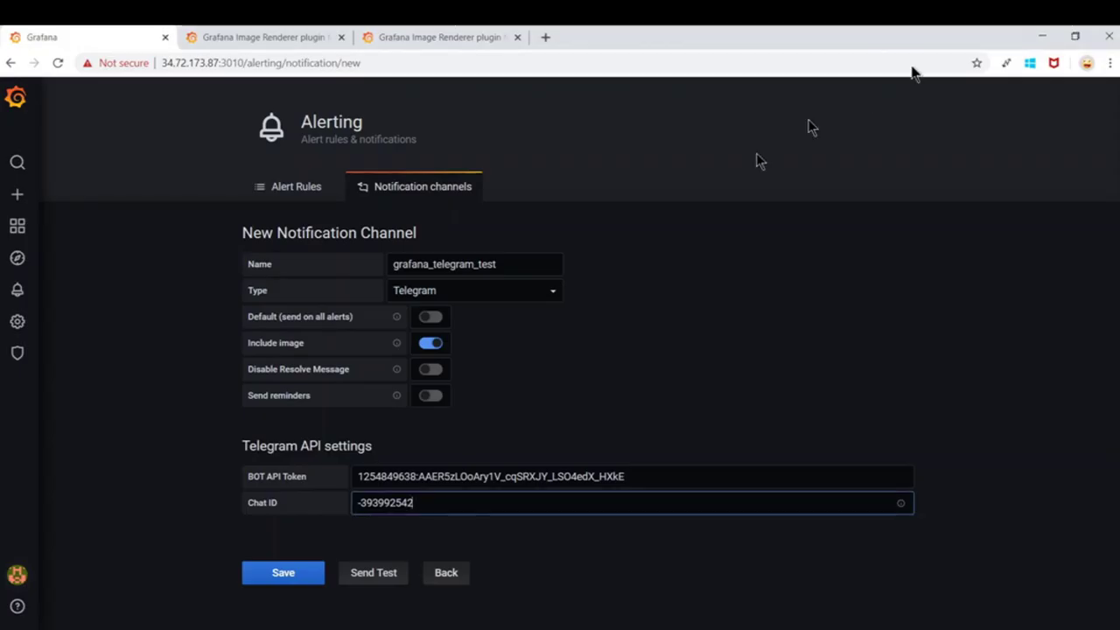
pyautogui.click(380, 580)
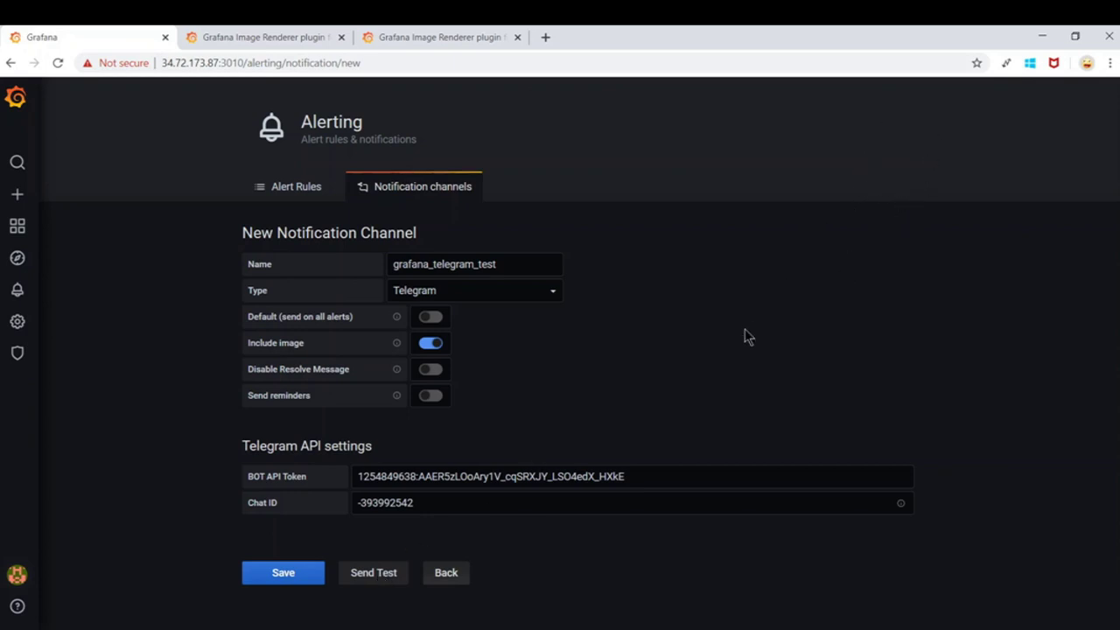
pyautogui.hotkey('alt', 'Tab')
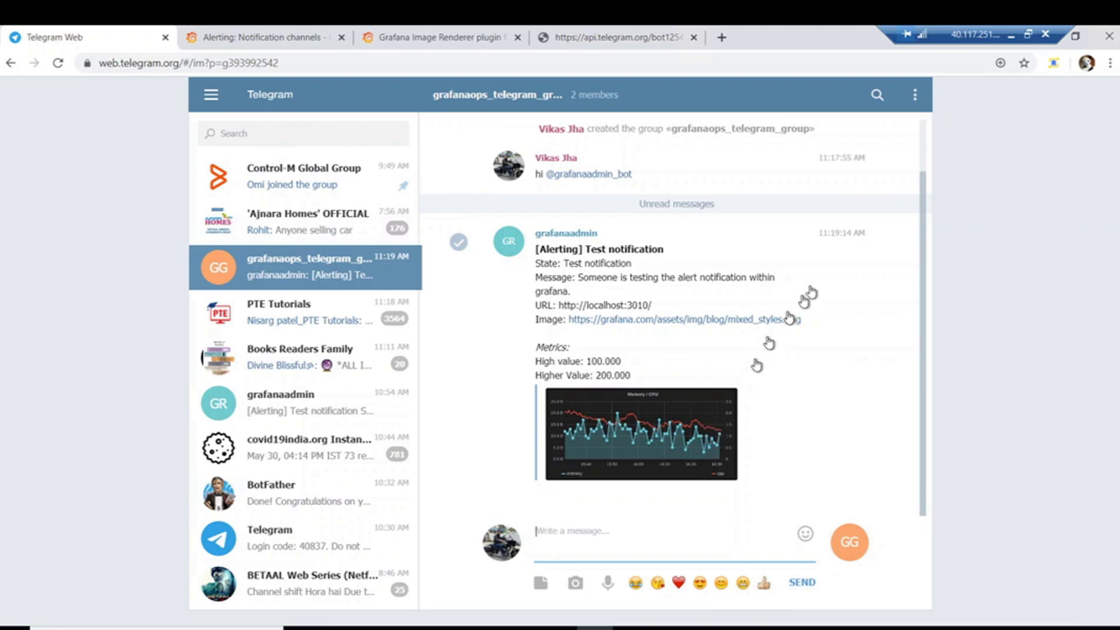
pyautogui.moveTo(962, 35); pyautogui.dragTo(878, 33)
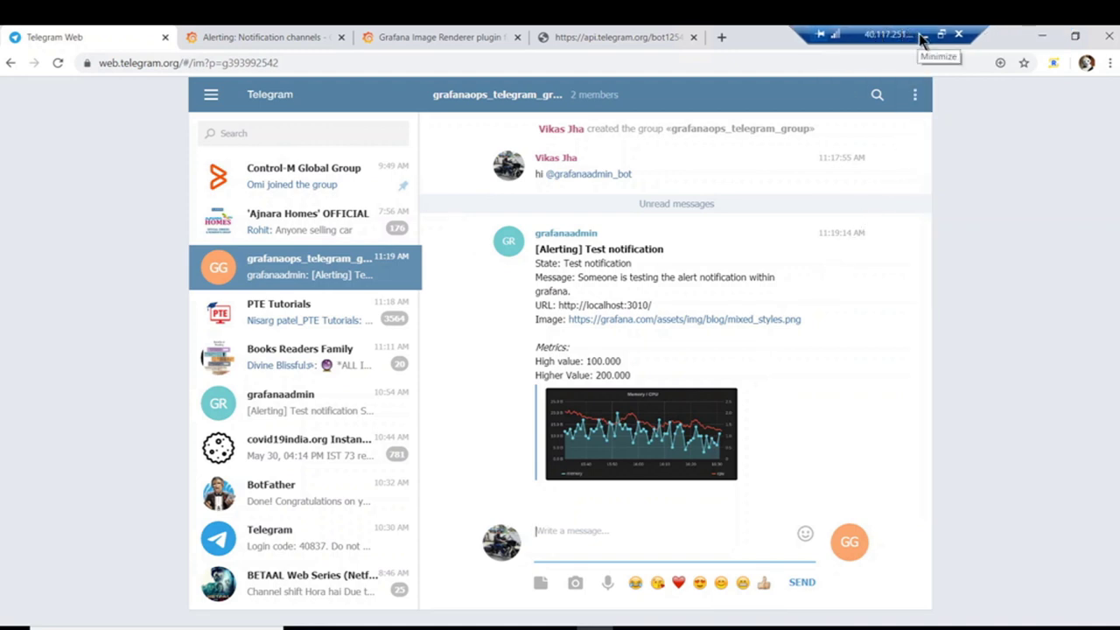
# Step: Switch back to Grafana and save the grafana_telegram_test notification channel
pyautogui.click(918, 33)
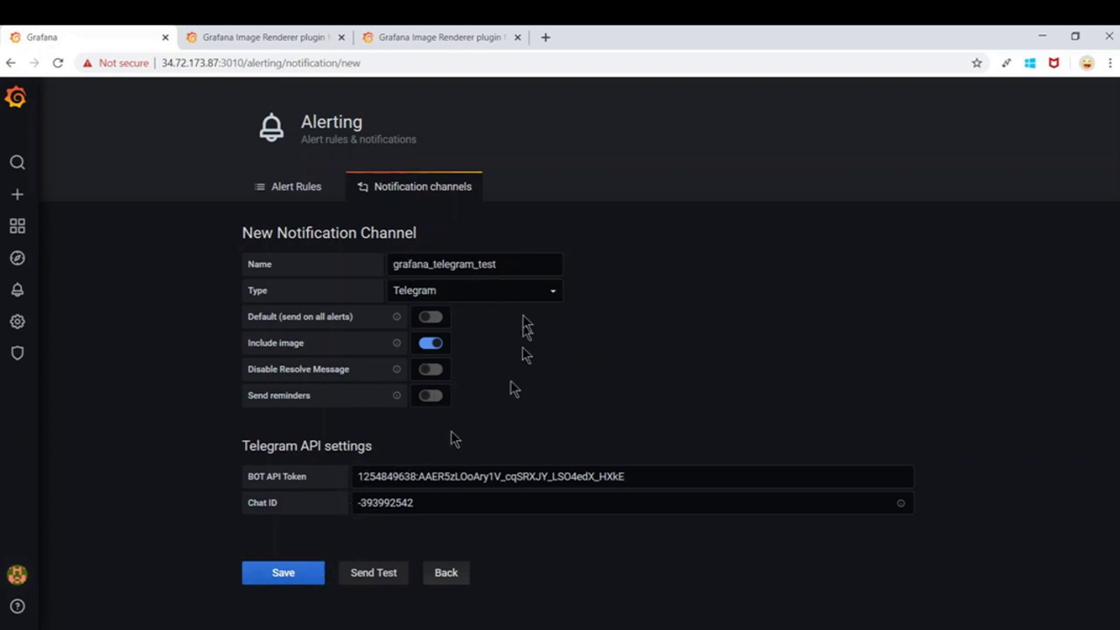
pyautogui.click(283, 573)
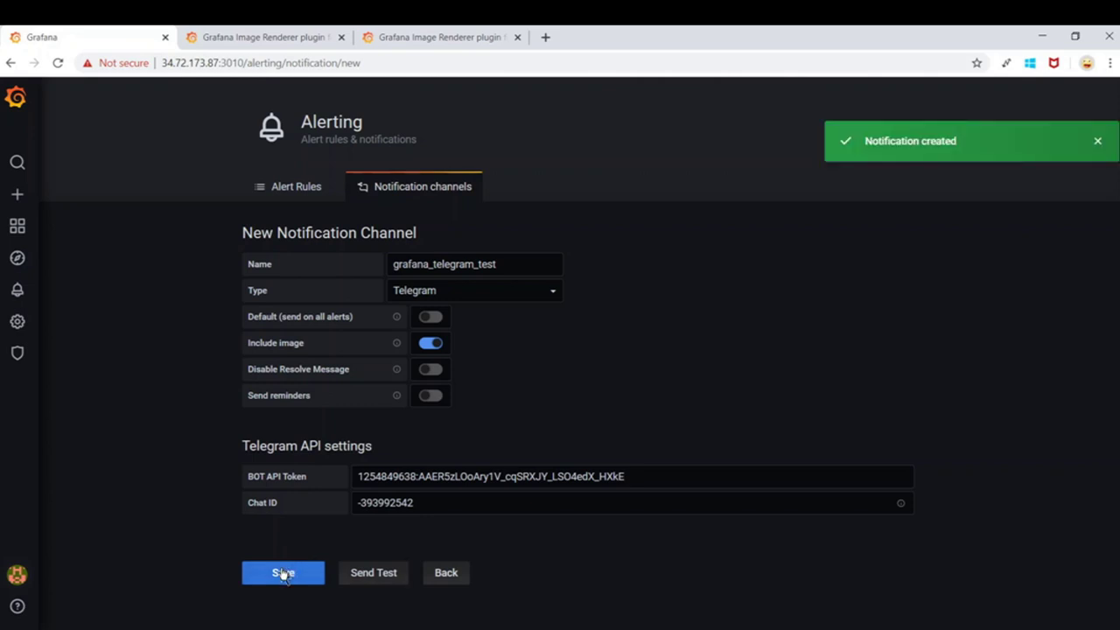
# Step: Open the Demo Alerts dashboard from the list of managed dashboards
pyautogui.moveTo(22, 229)
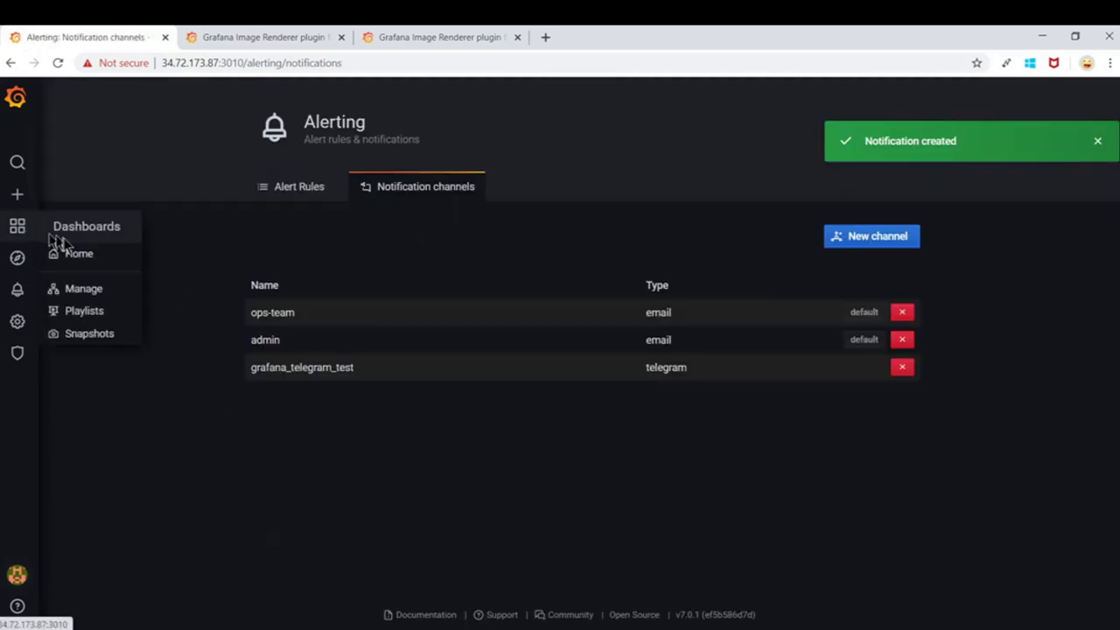
pyautogui.click(78, 289)
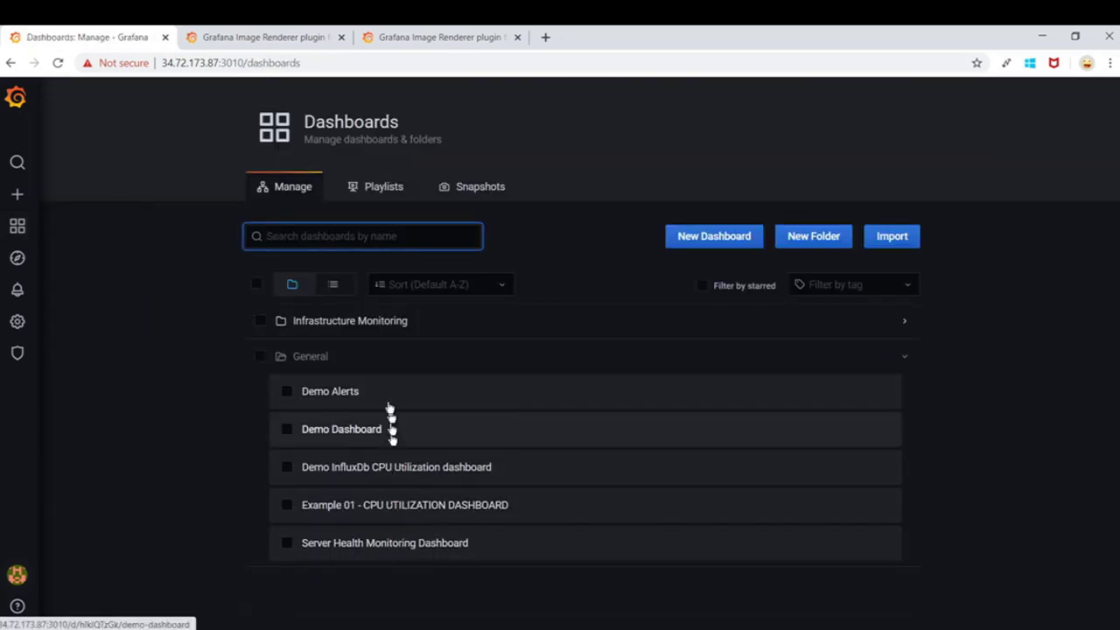
pyautogui.click(343, 399)
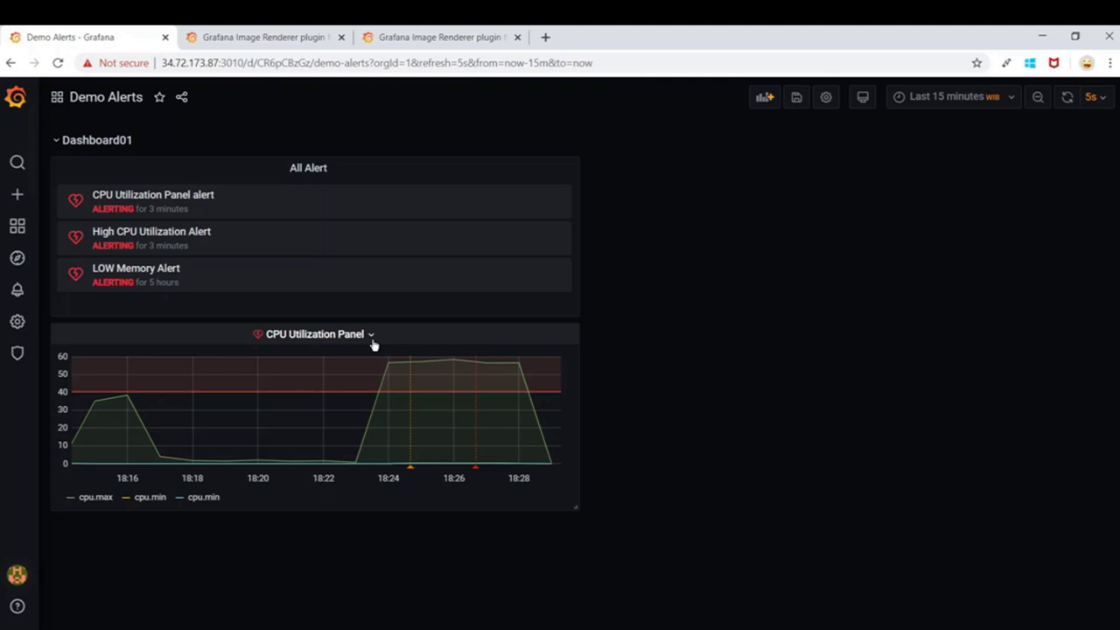
# Step: Open the CPU Utilization Panel for editing and go to the notification settings of its alert
pyautogui.click(373, 344)
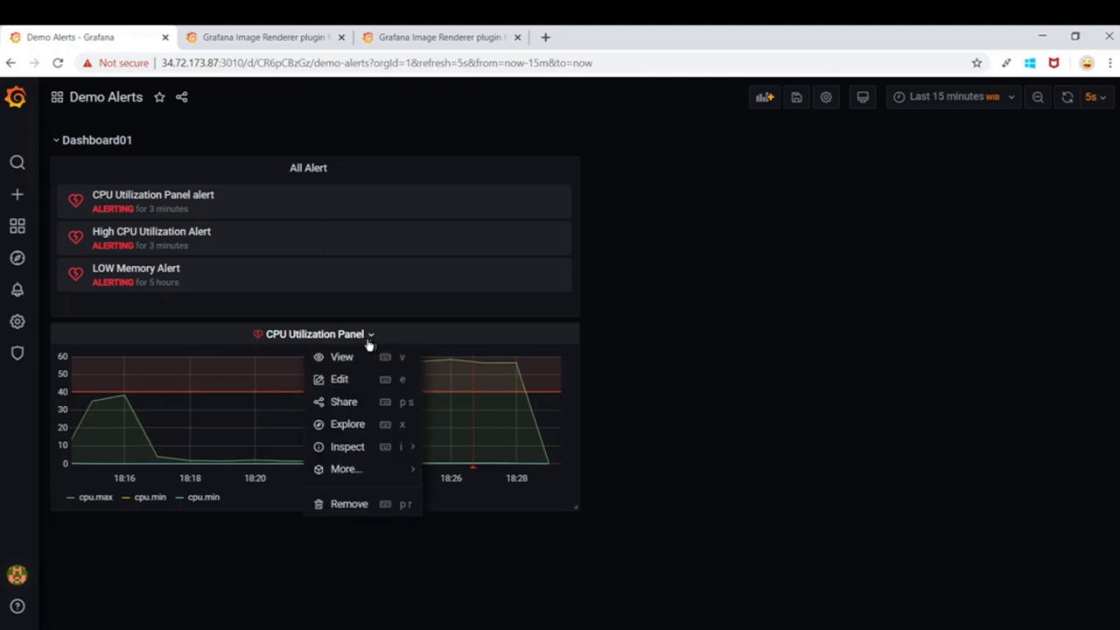
pyautogui.click(339, 380)
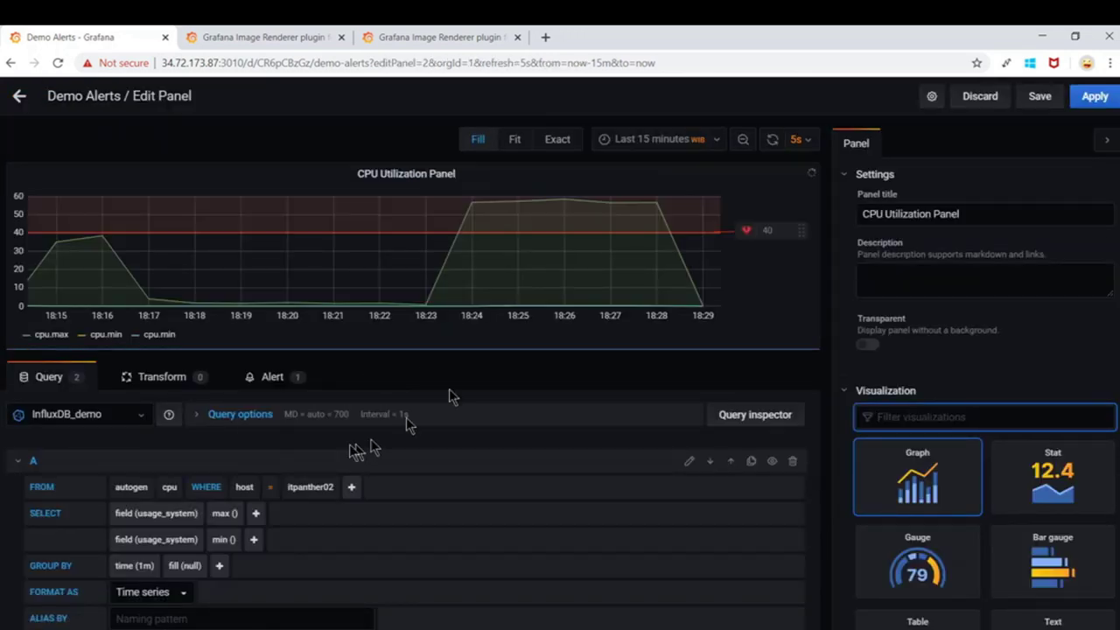
pyautogui.click(272, 382)
pyautogui.scroll(-5, 450, 447)
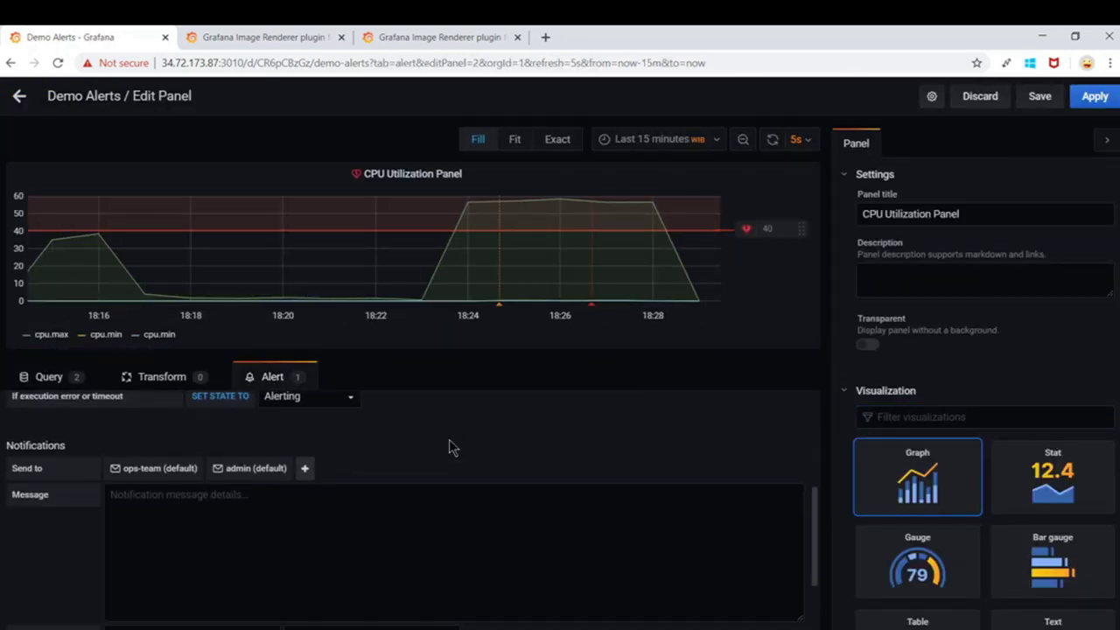
# Step: Add the grafana_telegram_test channel to the CPU Utilization Panel alert's notifications and apply the panel changes
pyautogui.click(305, 441)
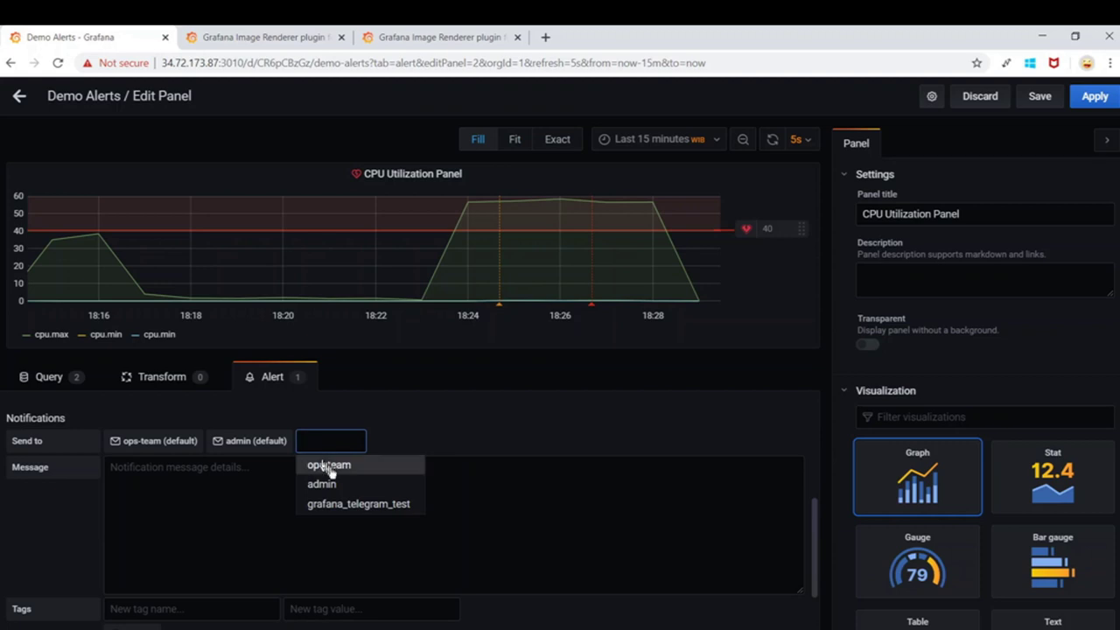
pyautogui.click(375, 507)
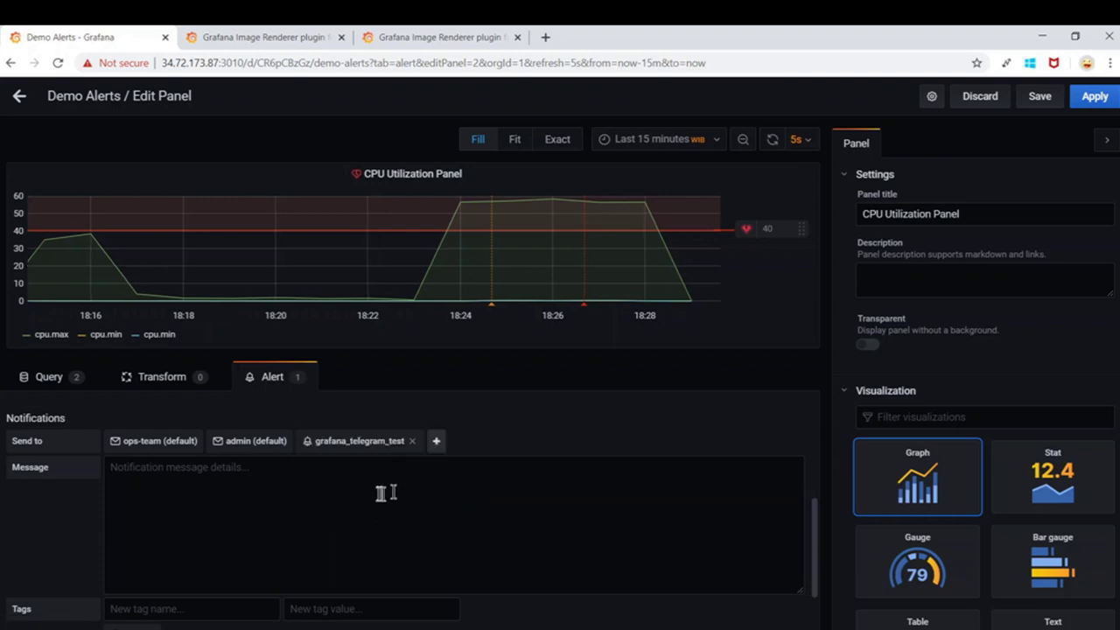
pyautogui.click(1093, 96)
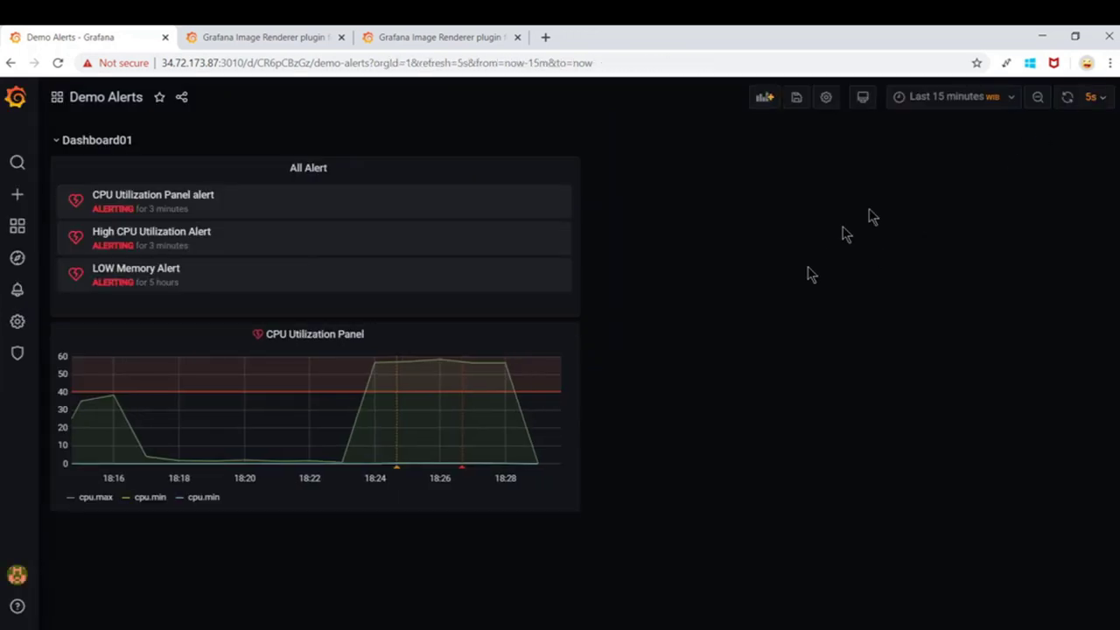
# Step: Refresh the Demo Alerts dashboard repeatedly to check the alert states and the CPU utilization graph
pyautogui.click(1067, 97)
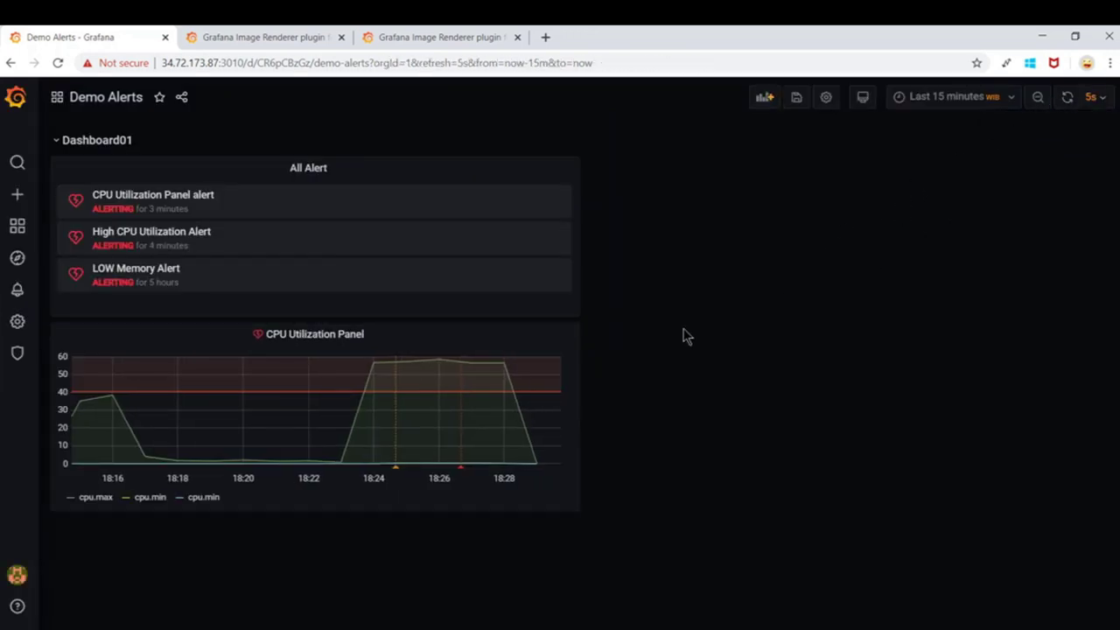
pyautogui.click(1067, 97)
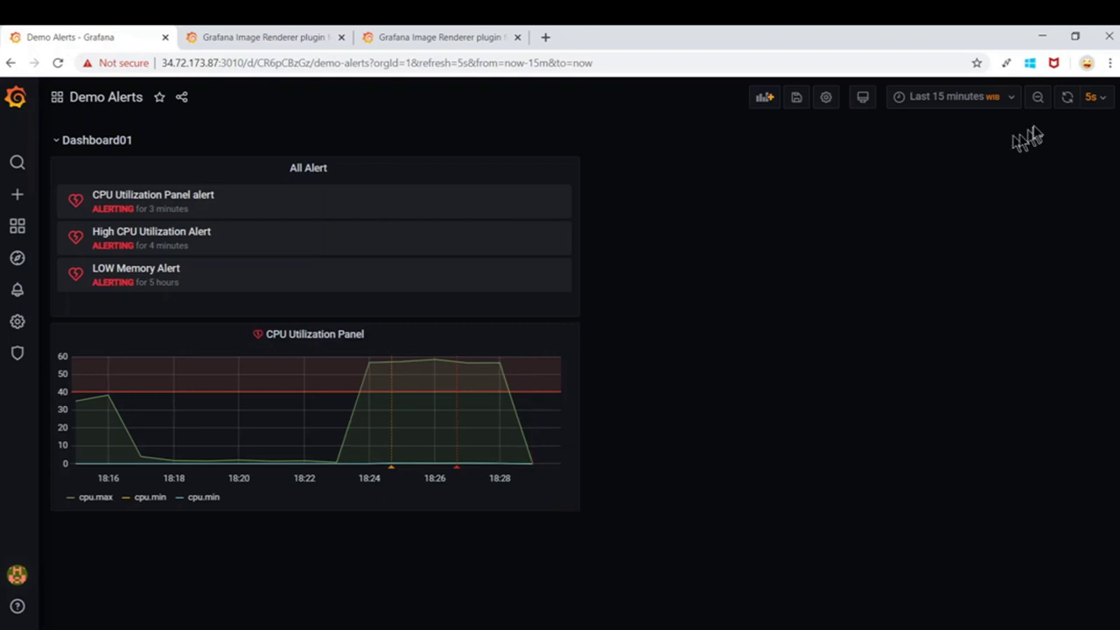
pyautogui.click(1066, 99)
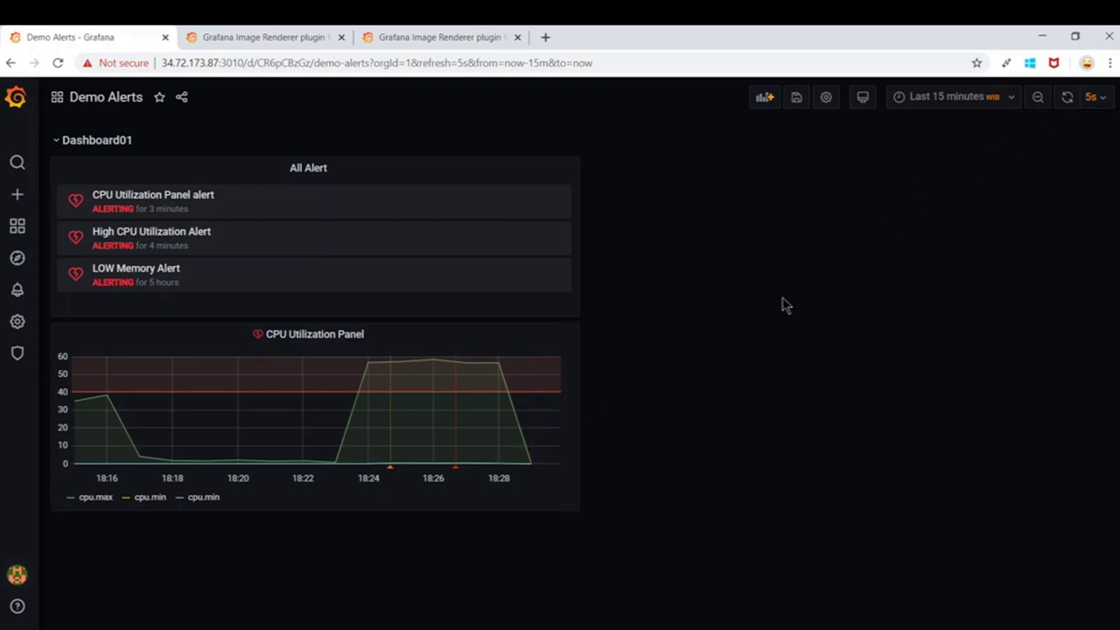
pyautogui.click(1068, 100)
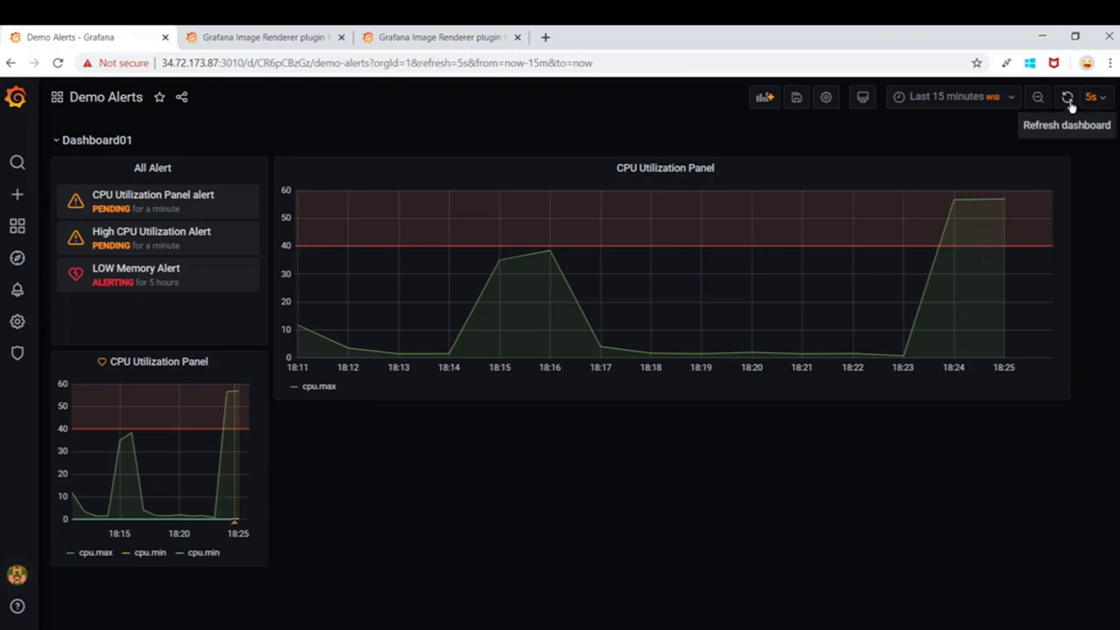
pyautogui.click(1067, 97)
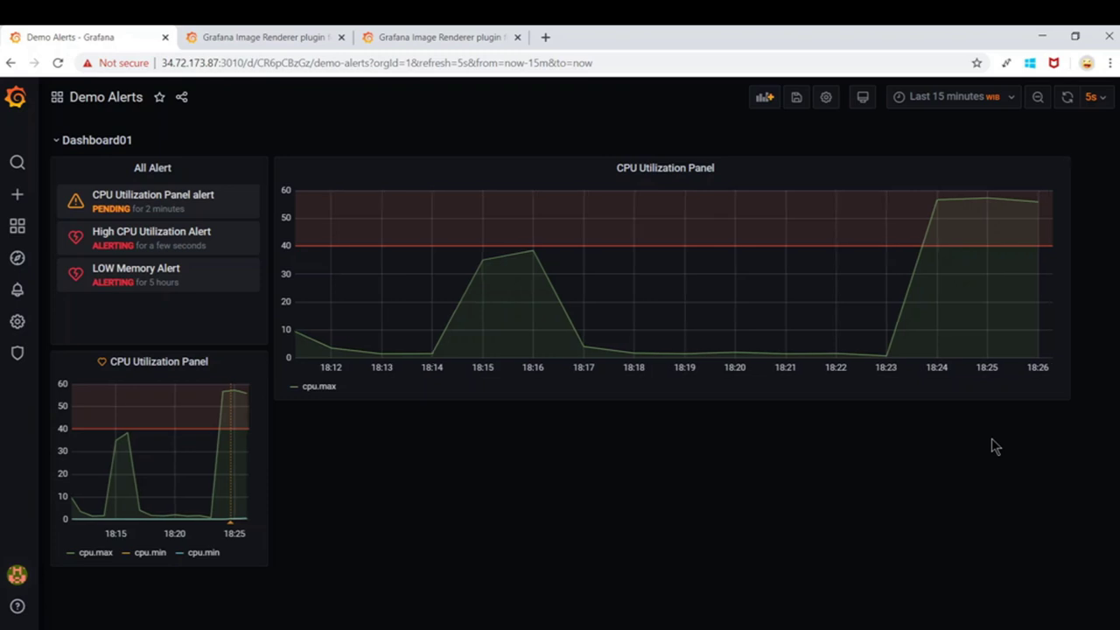
# Step: Open the larger CPU Utilization Panel for editing, view its alert settings, and return to the dashboard
pyautogui.click(705, 169)
pyautogui.click(687, 213)
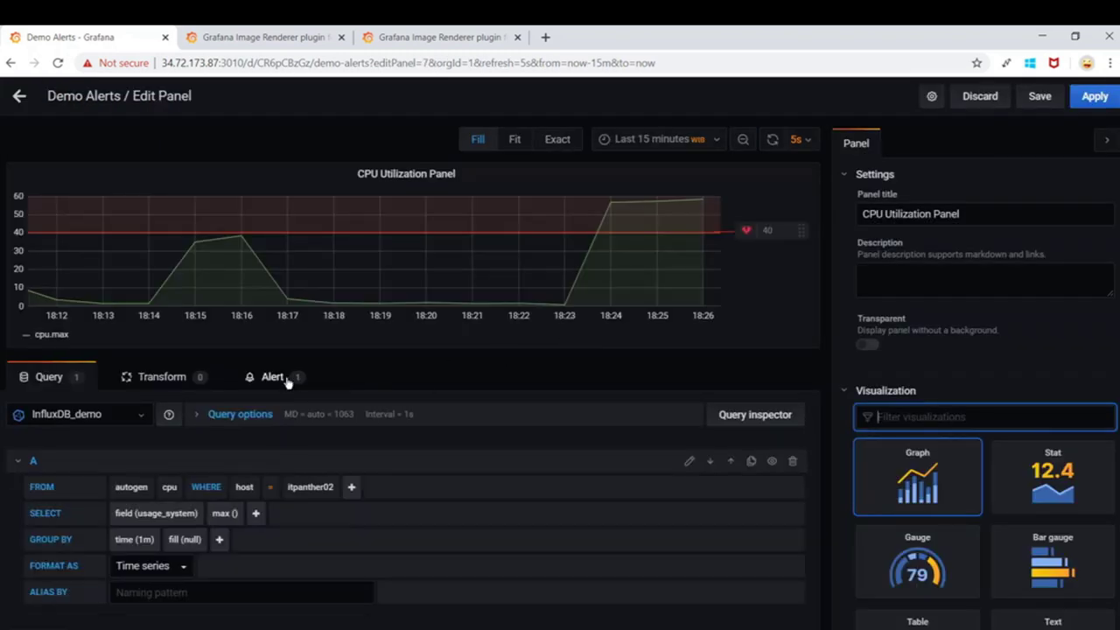
pyautogui.click(272, 376)
pyautogui.click(1072, 97)
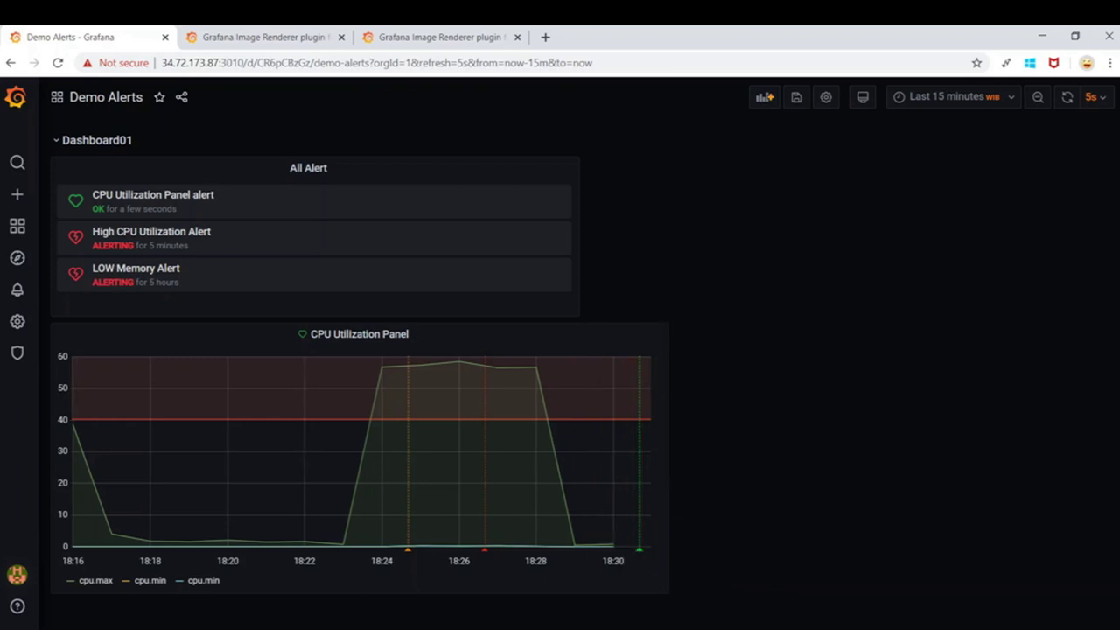
# Step: Switch to the terminal, run redis-benchmark -h 10.128.0.4 -q -n 1000000 to load the CPU, and return to the Grafana dashboard
pyautogui.moveTo(205, 625)
pyautogui.click(202, 600)
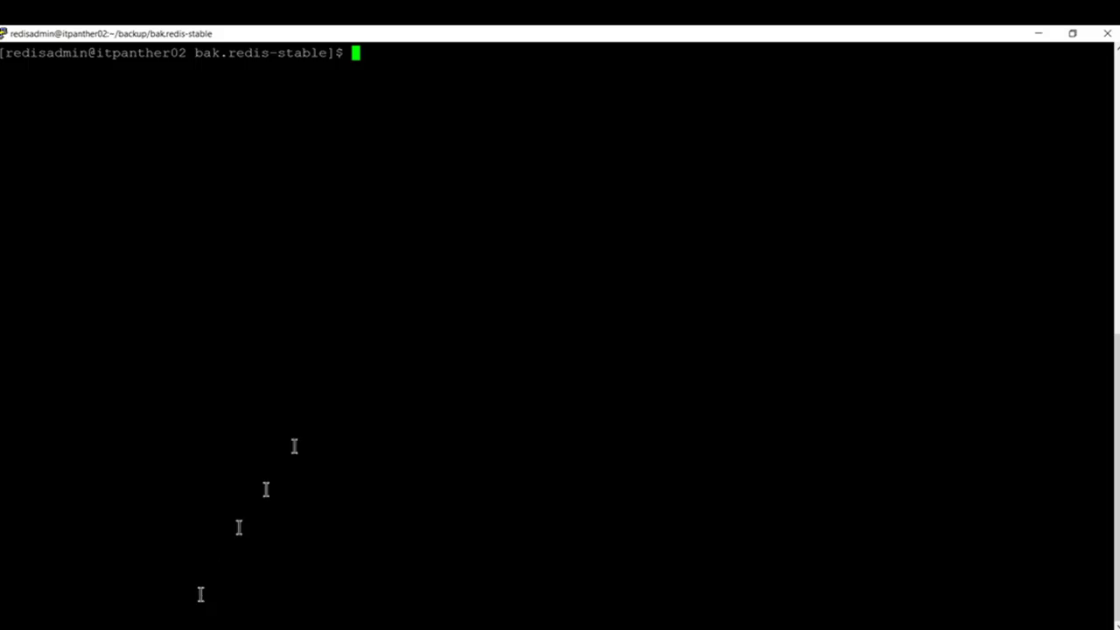
pyautogui.press('Up')
pyautogui.press('Up')
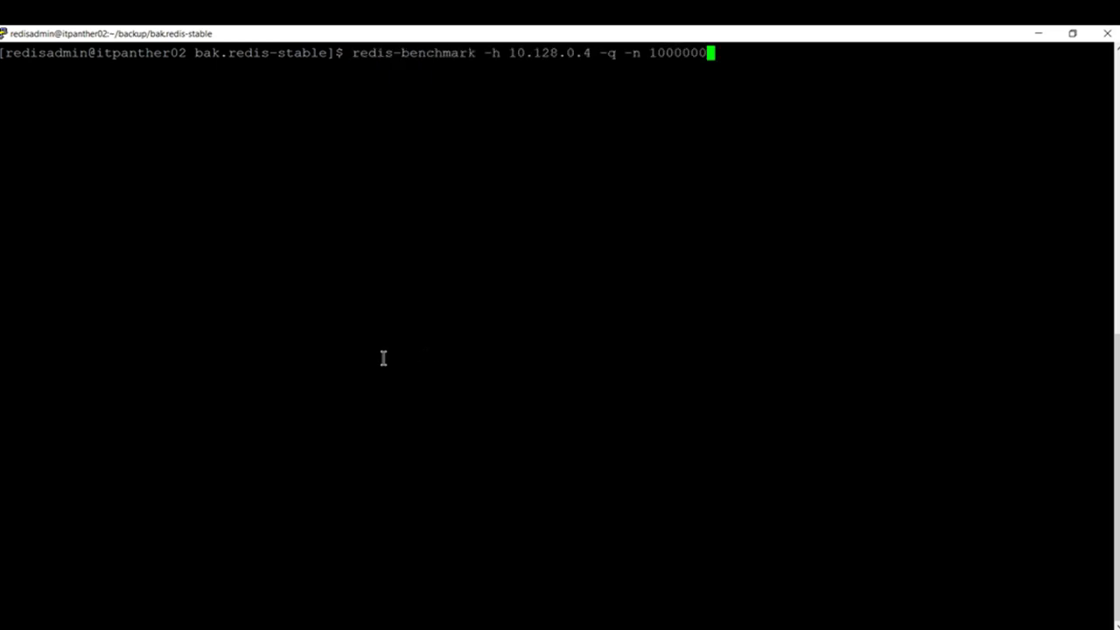
pyautogui.press('Return')
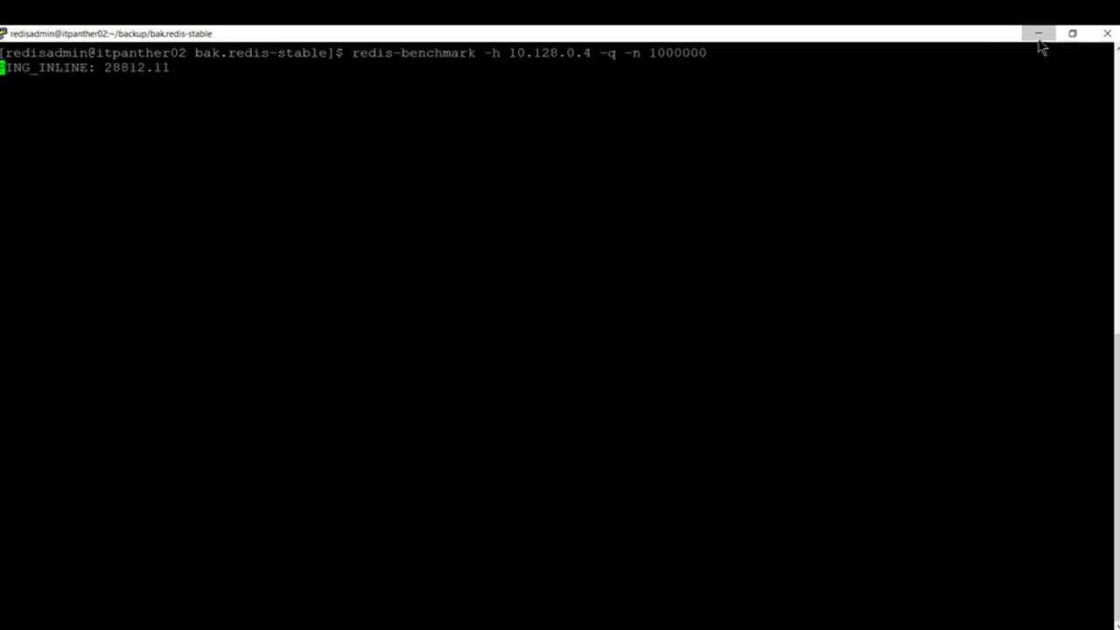
pyautogui.click(1039, 37)
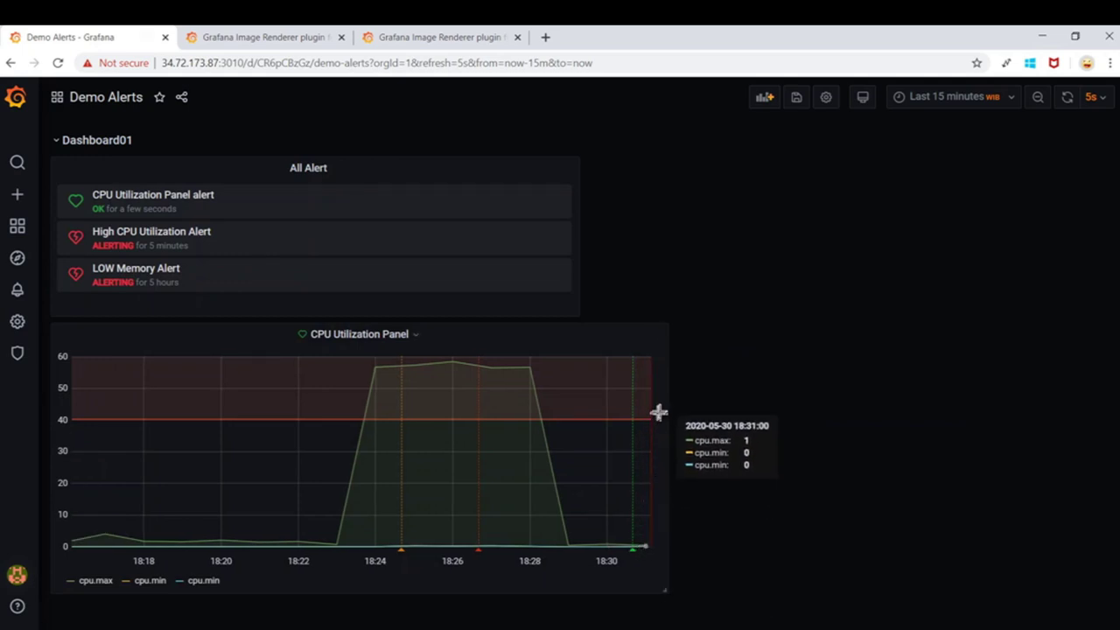
# Step: Refresh the dashboard, review the alert rule of the CPU Utilization Panel, and return to the dashboard
pyautogui.click(1070, 101)
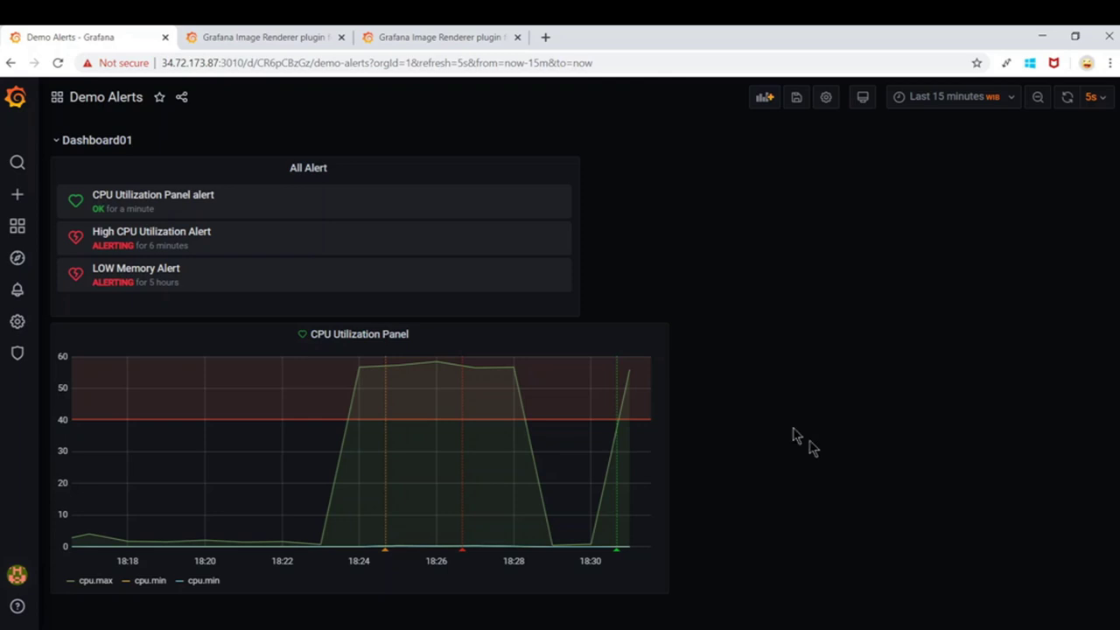
pyautogui.click(417, 337)
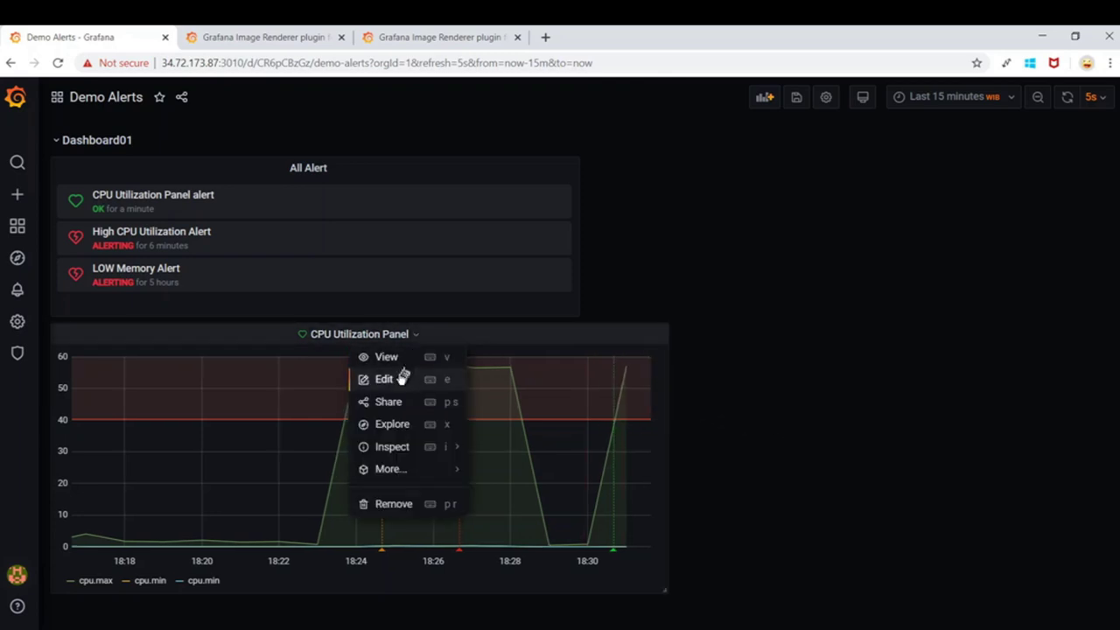
pyautogui.click(391, 380)
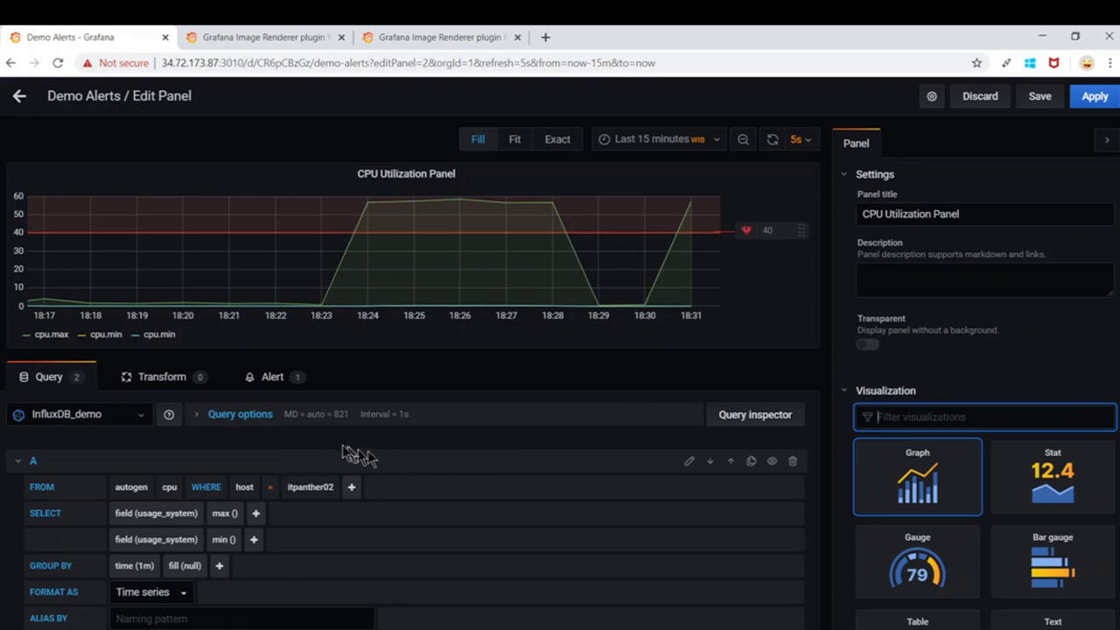
pyautogui.click(273, 377)
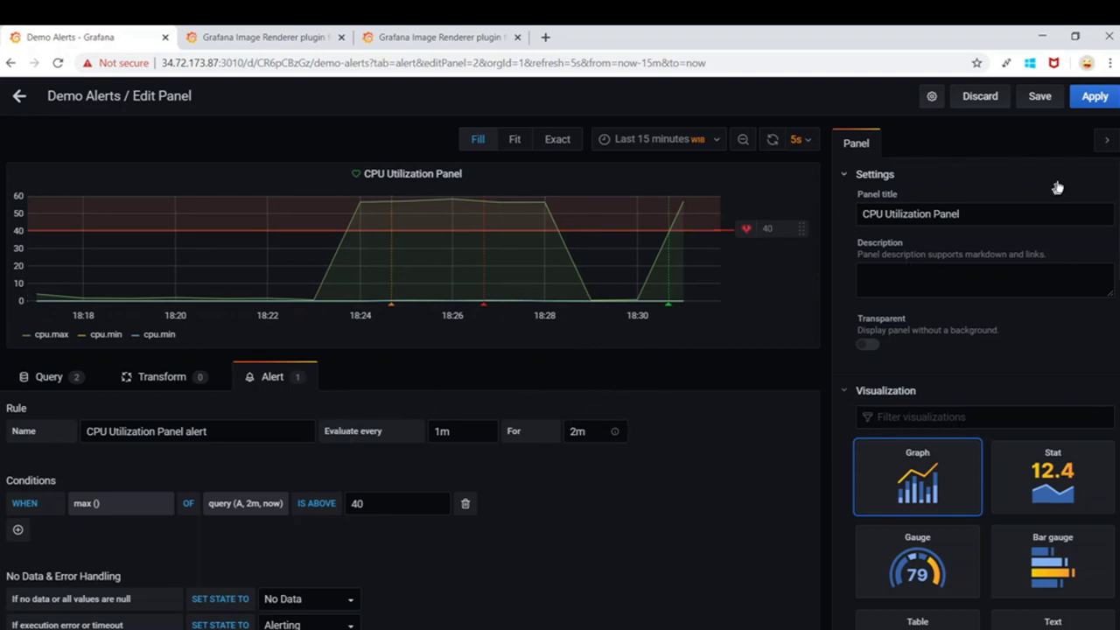
pyautogui.click(1093, 98)
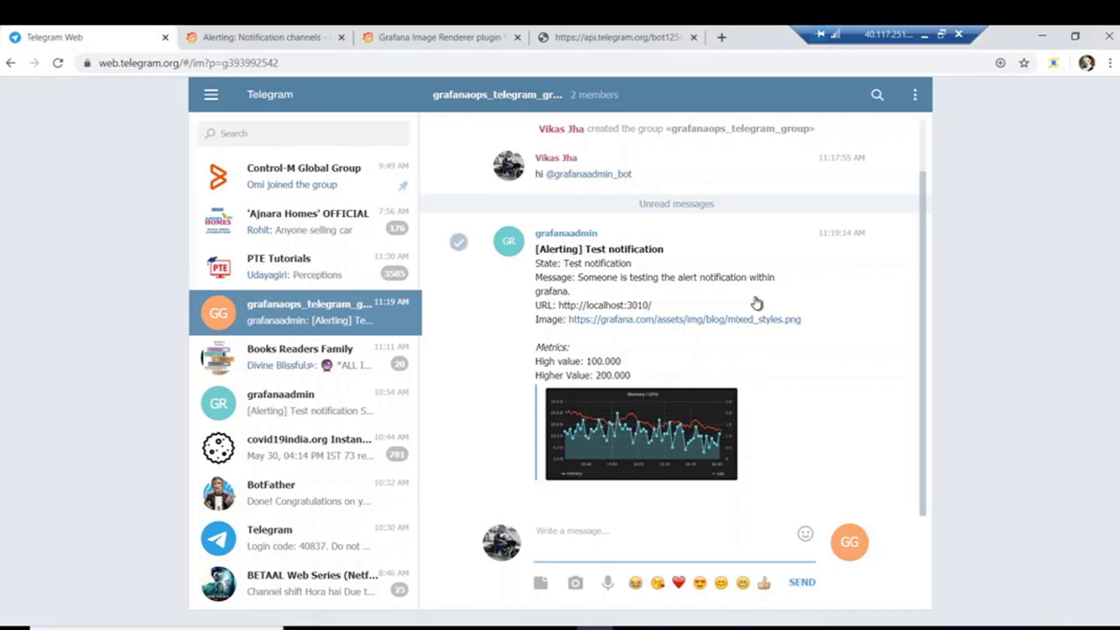
# Step: Check the CPU Utilization Panel alert's state on the Grafana dashboard and look for its notification in the Telegram group
pyautogui.click(924, 36)
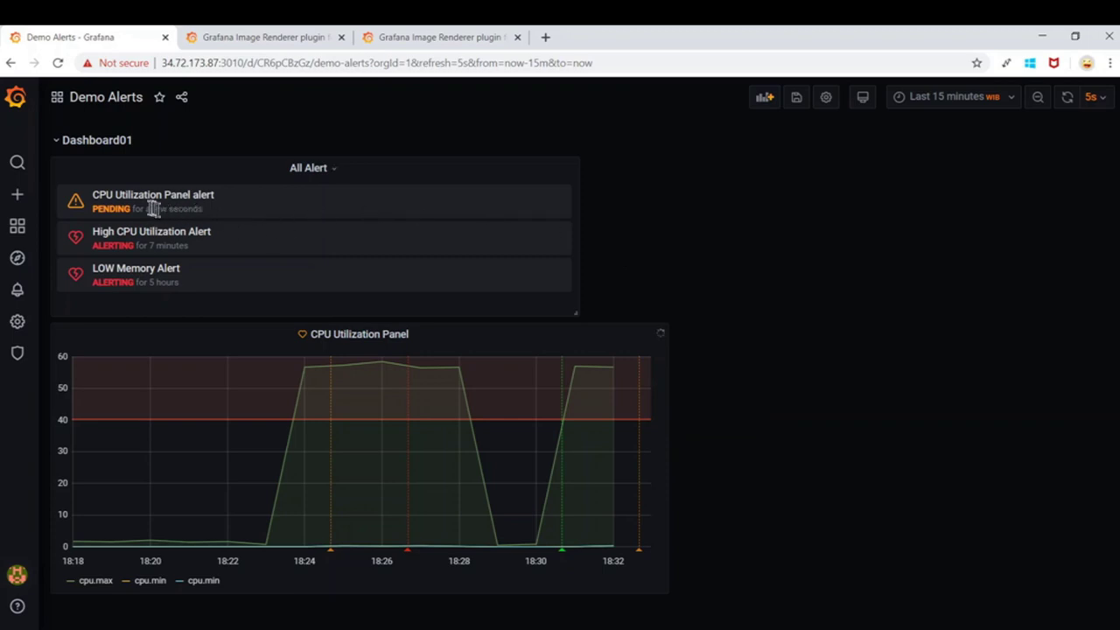
pyautogui.moveTo(130, 208); pyautogui.dragTo(93, 218)
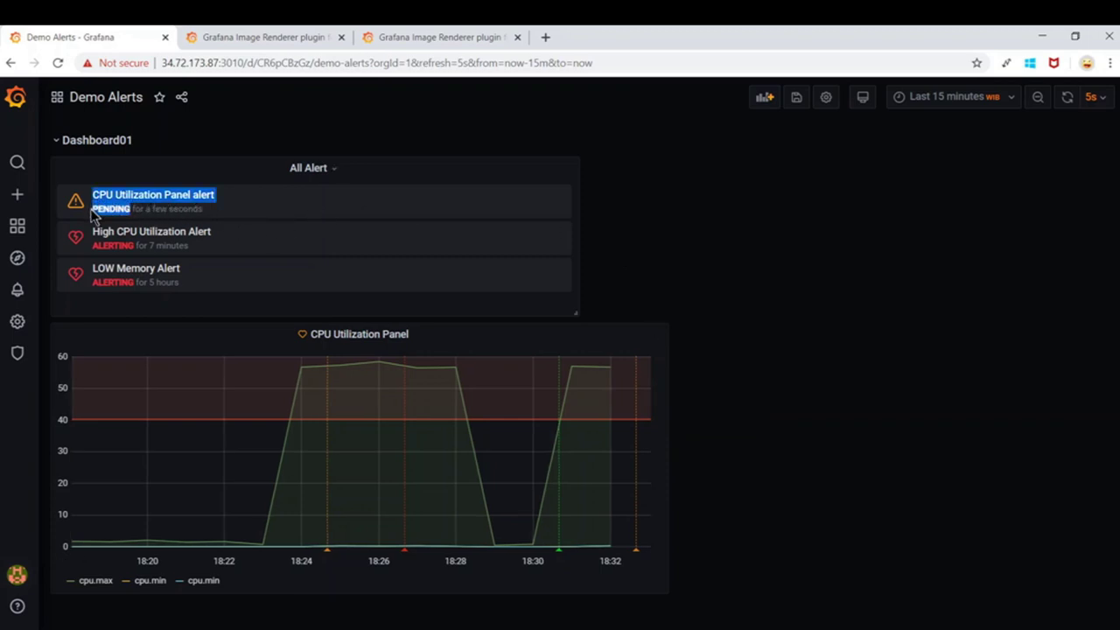
pyautogui.click(111, 208)
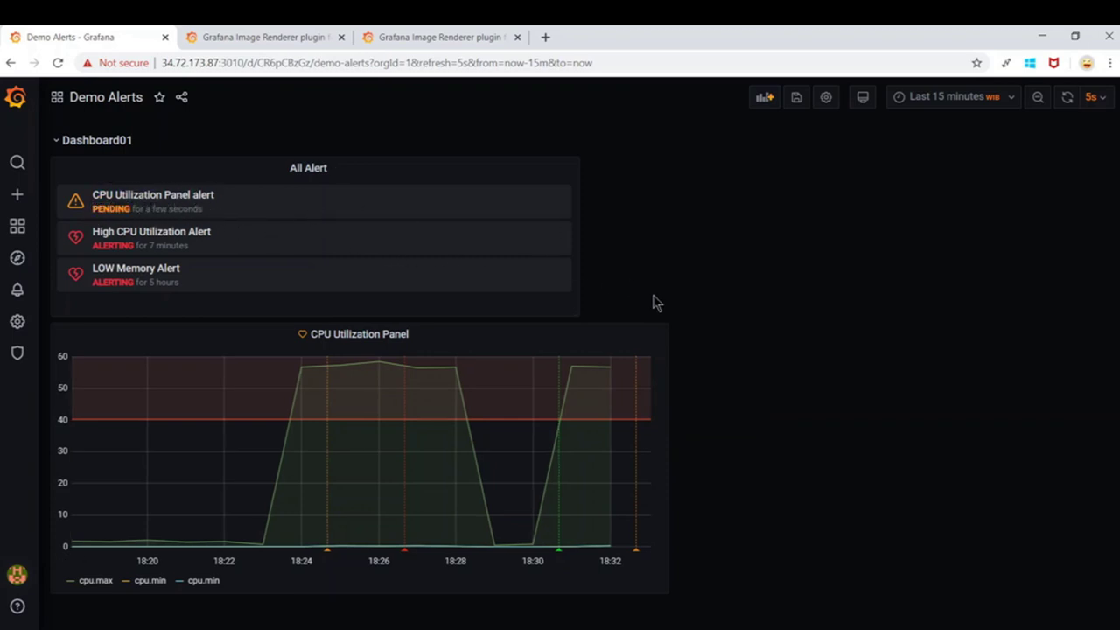
pyautogui.moveTo(635, 407)
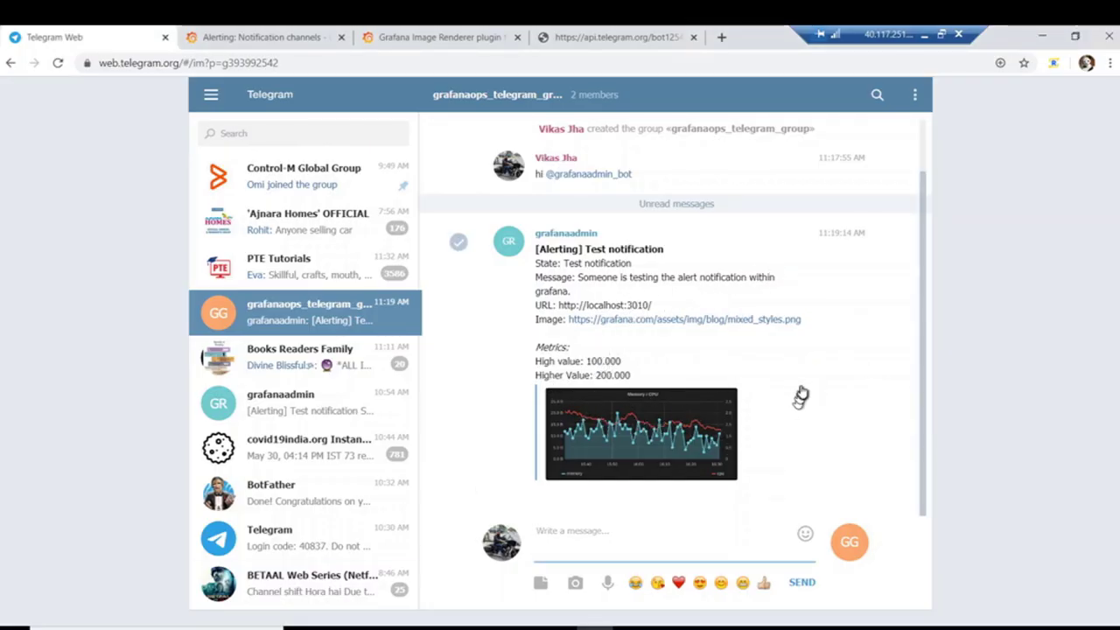
pyautogui.click(925, 35)
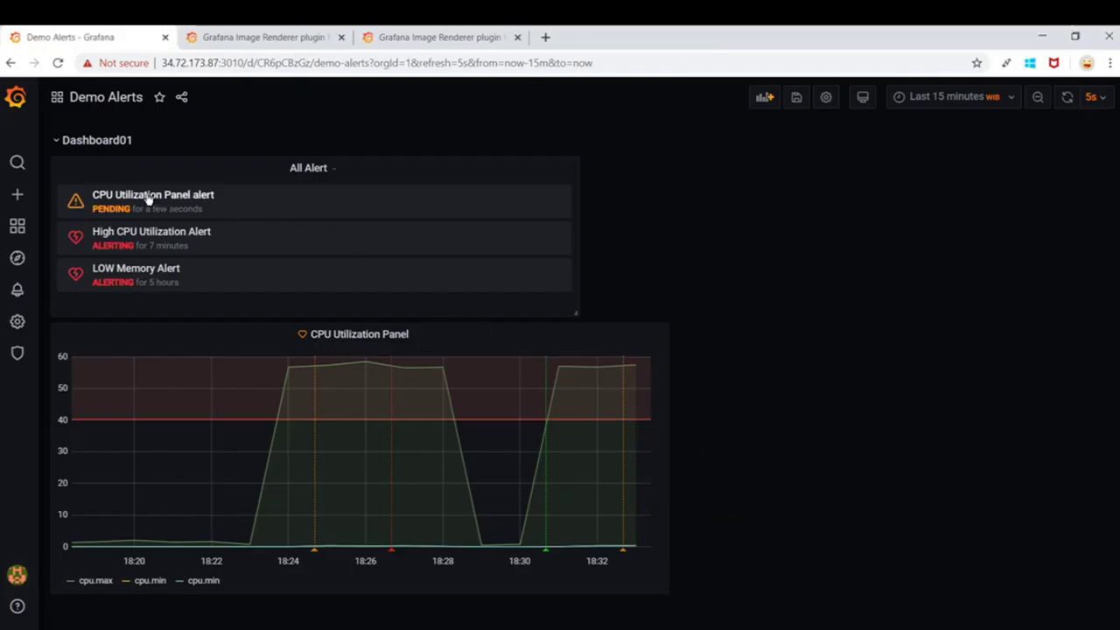